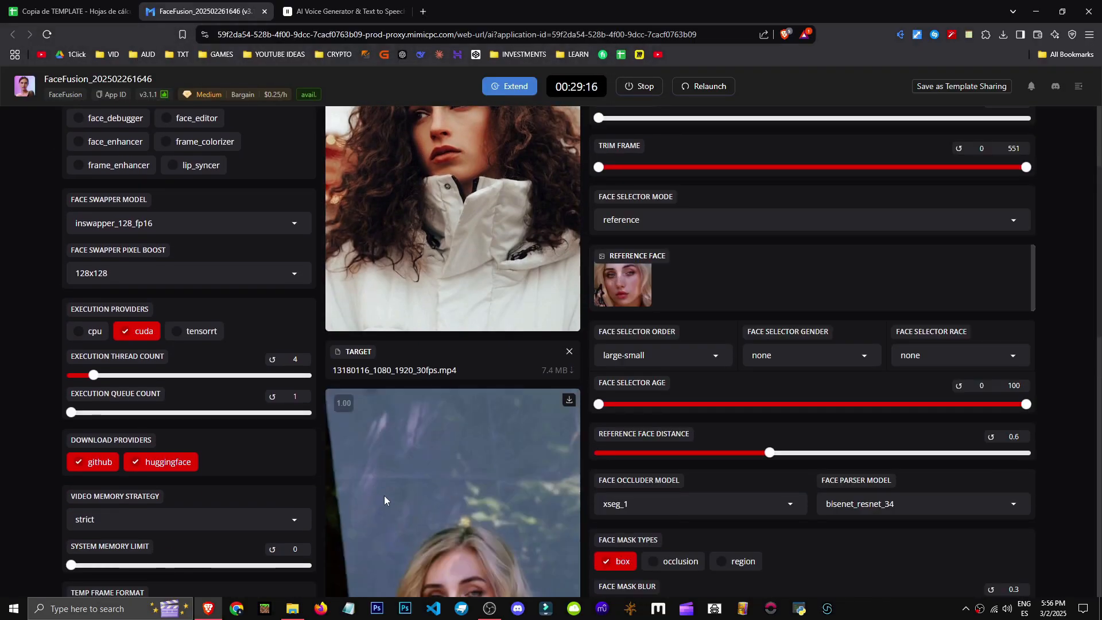
Scroll through the FaceFusion settings and preview to review the current processor and output configuration
{"action": "scroll", "coordinate": [447, 448], "scroll_direction": "down", "scroll_amount": 3}
{"action": "scroll", "coordinate": [453, 487], "scroll_direction": "up", "scroll_amount": 6}
{"action": "scroll", "coordinate": [483, 323], "scroll_direction": "down", "scroll_amount": 5}
{"action": "scroll", "coordinate": [460, 406], "scroll_direction": "up", "scroll_amount": 5}
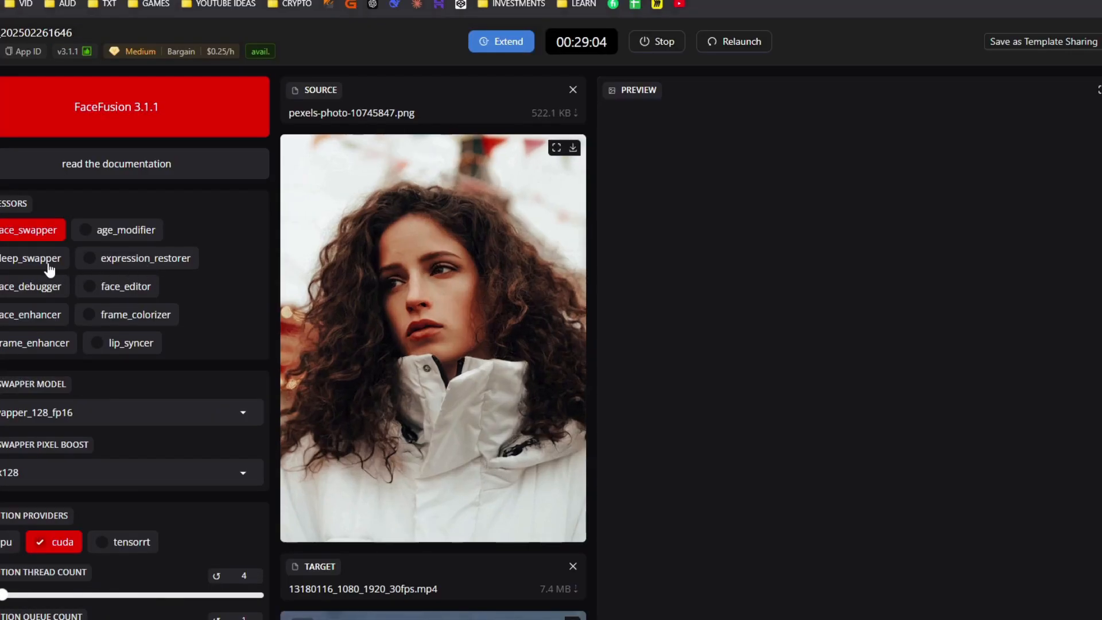
{"action": "scroll", "coordinate": [365, 377], "scroll_direction": "down", "scroll_amount": 5}
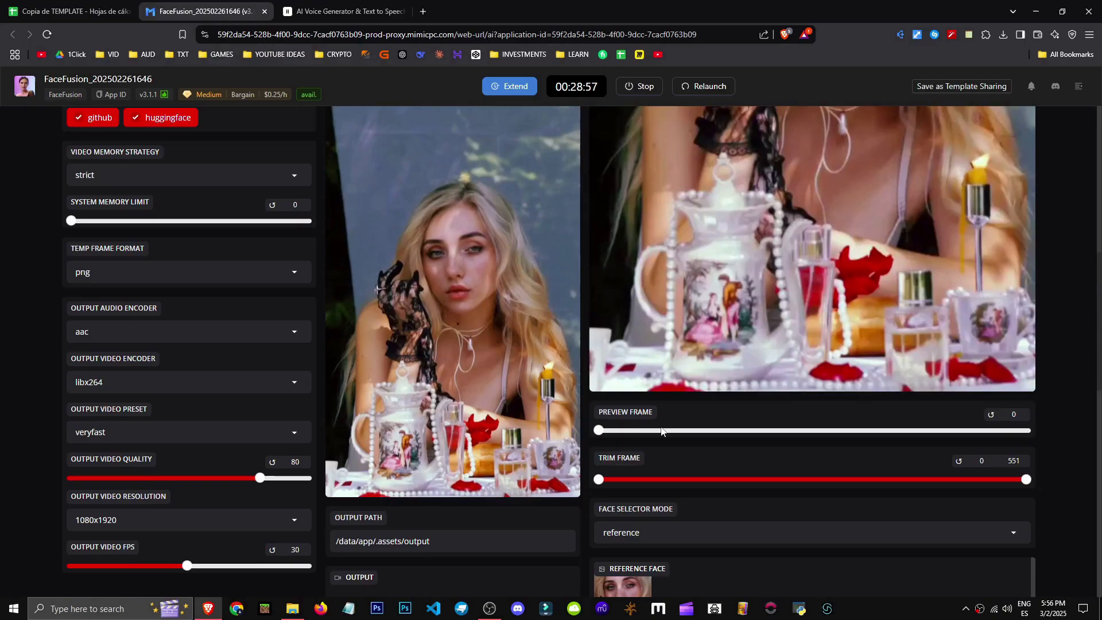
{"action": "scroll", "coordinate": [452, 408], "scroll_direction": "up", "scroll_amount": 4}
{"action": "scroll", "coordinate": [452, 408], "scroll_direction": "down", "scroll_amount": 1}
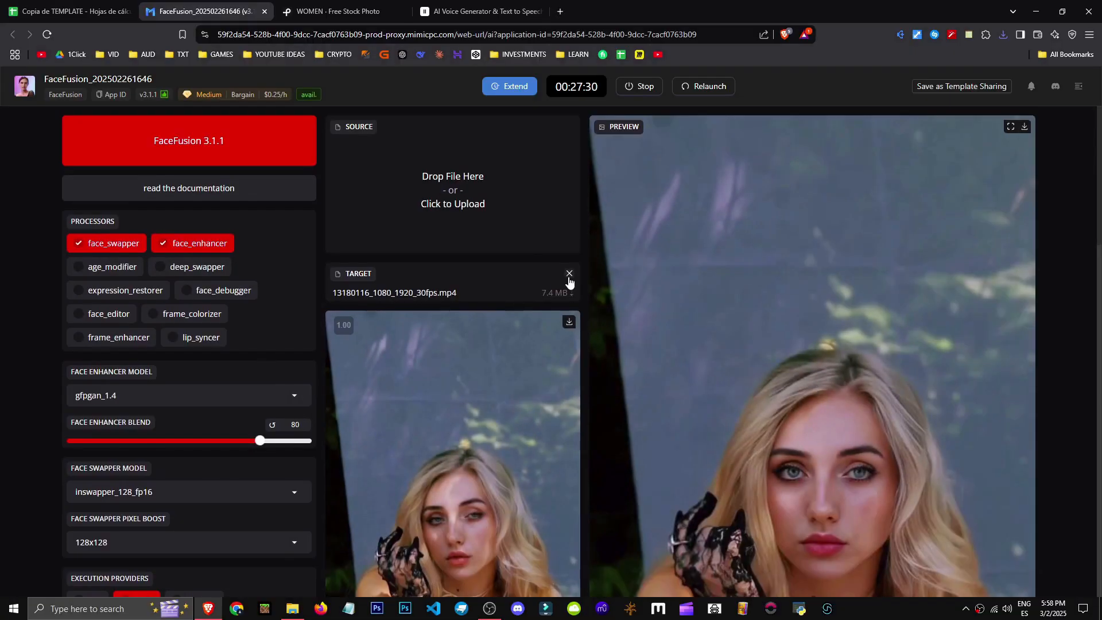
Replace the target with 13180116_1080_1920_30fps.mp4 and play the target video
{"action": "left_click", "coordinate": [569, 275]}
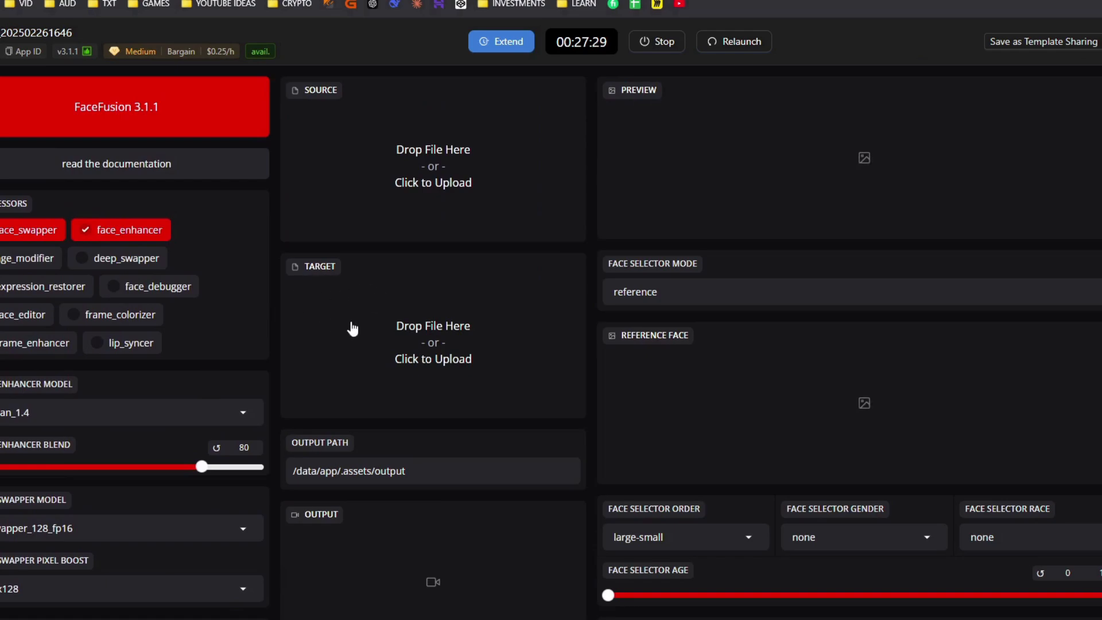
{"action": "left_click", "coordinate": [435, 325]}
{"action": "double_click", "coordinate": [143, 118]}
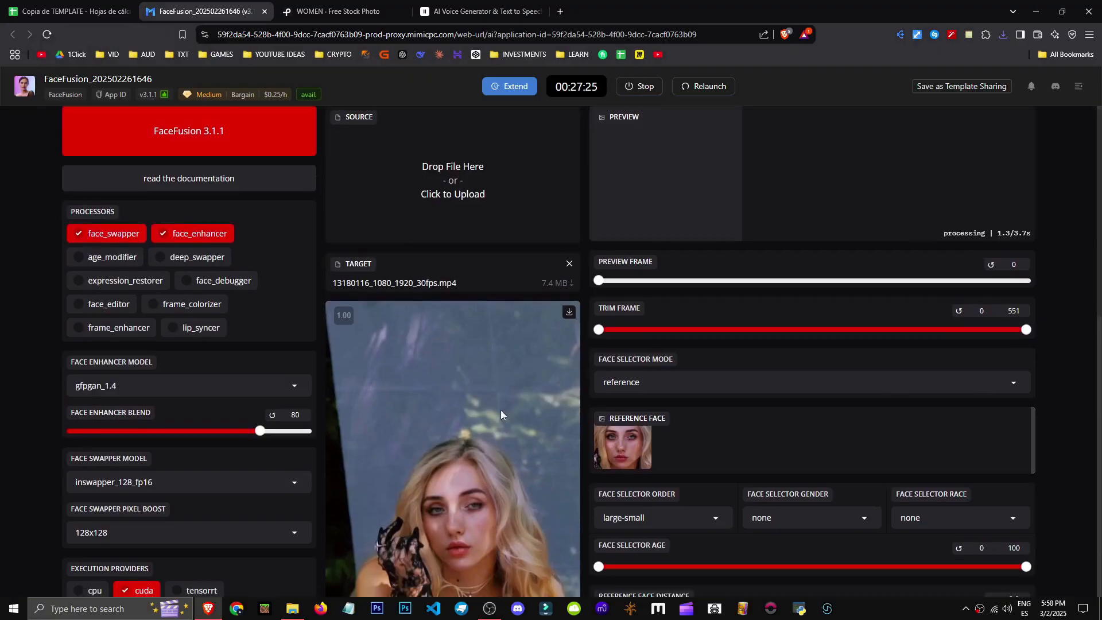
{"action": "scroll", "coordinate": [490, 433], "scroll_direction": "down", "scroll_amount": 4}
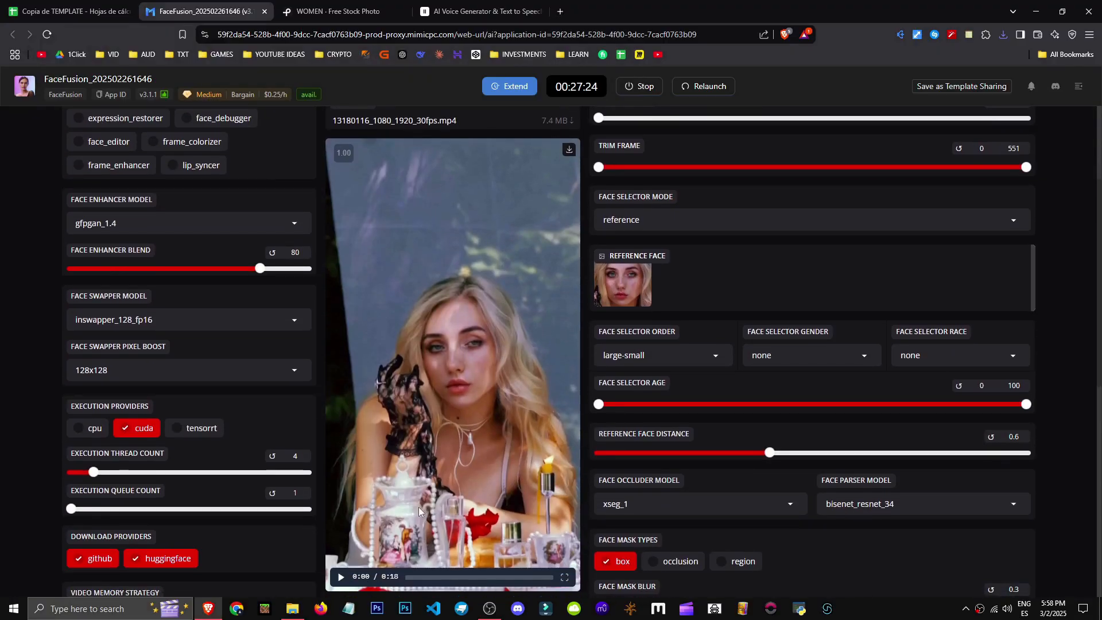
{"action": "left_click", "coordinate": [340, 578]}
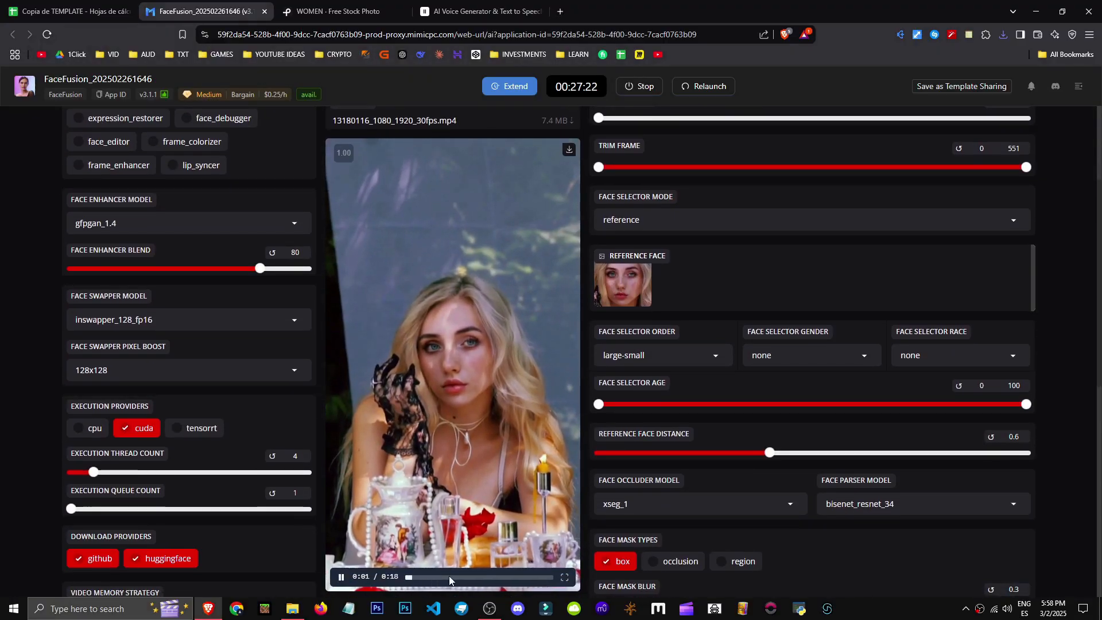
Upload free-photo-of-women.png as the source face image
{"action": "scroll", "coordinate": [432, 410], "scroll_direction": "up", "scroll_amount": 3}
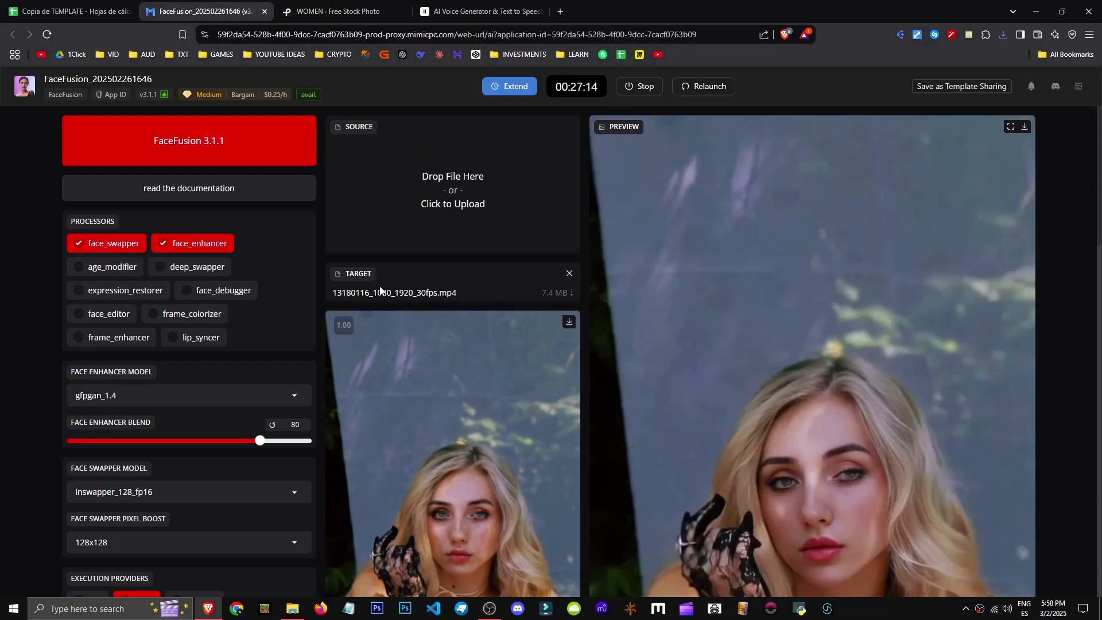
{"action": "left_click", "coordinate": [549, 172]}
{"action": "double_click", "coordinate": [269, 119]}
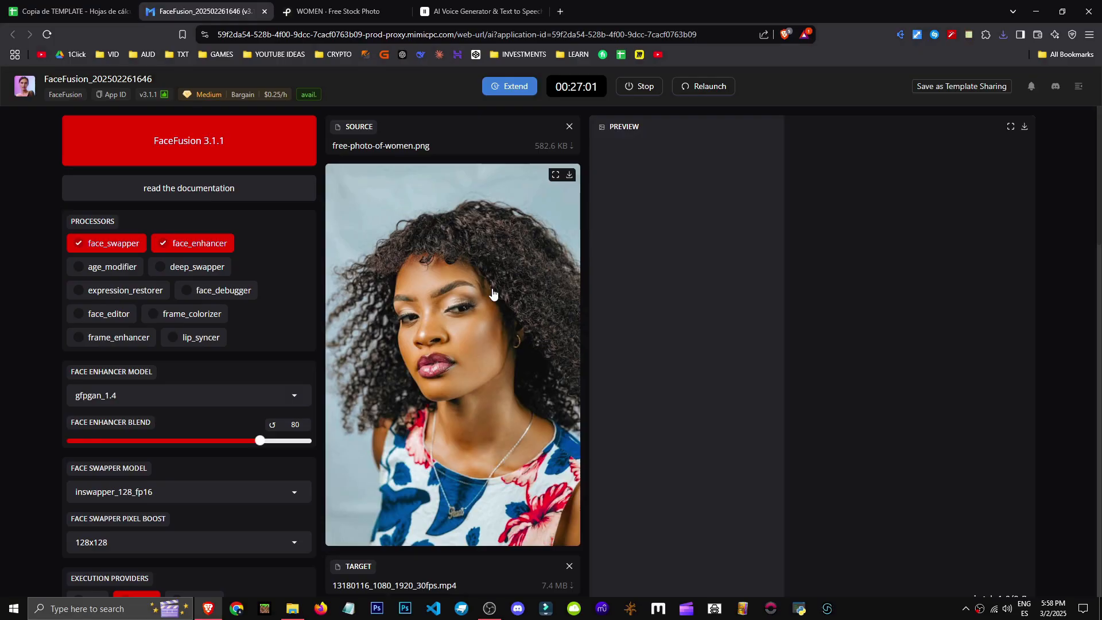
Scroll through the preview to examine the face swap result on the target video
{"action": "scroll", "coordinate": [516, 251], "scroll_direction": "down", "scroll_amount": 2}
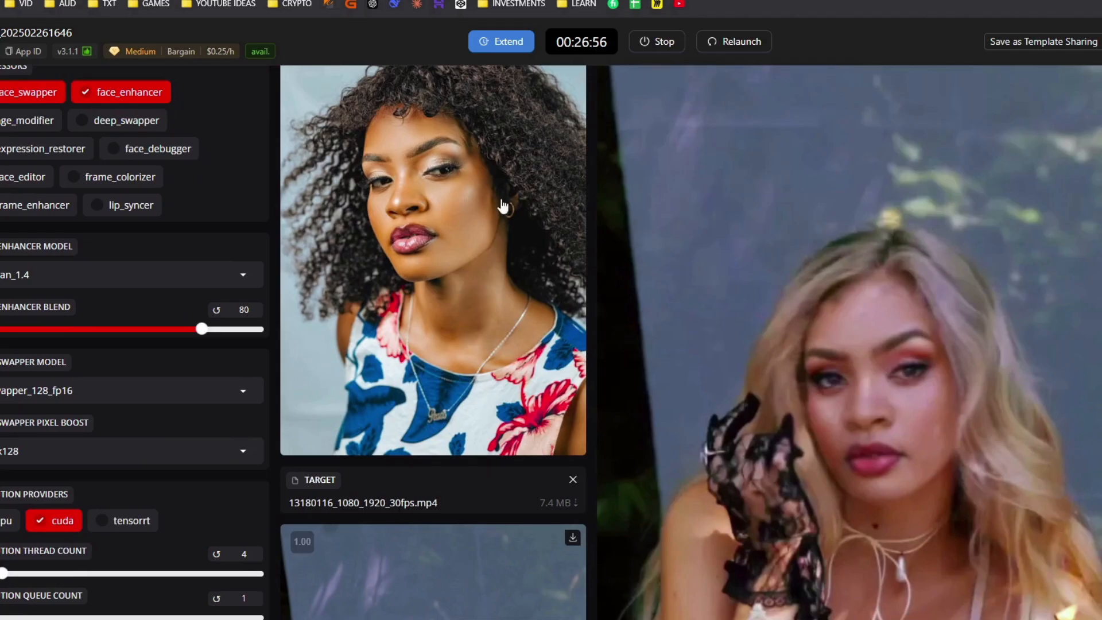
{"action": "scroll", "coordinate": [498, 353], "scroll_direction": "down", "scroll_amount": 5}
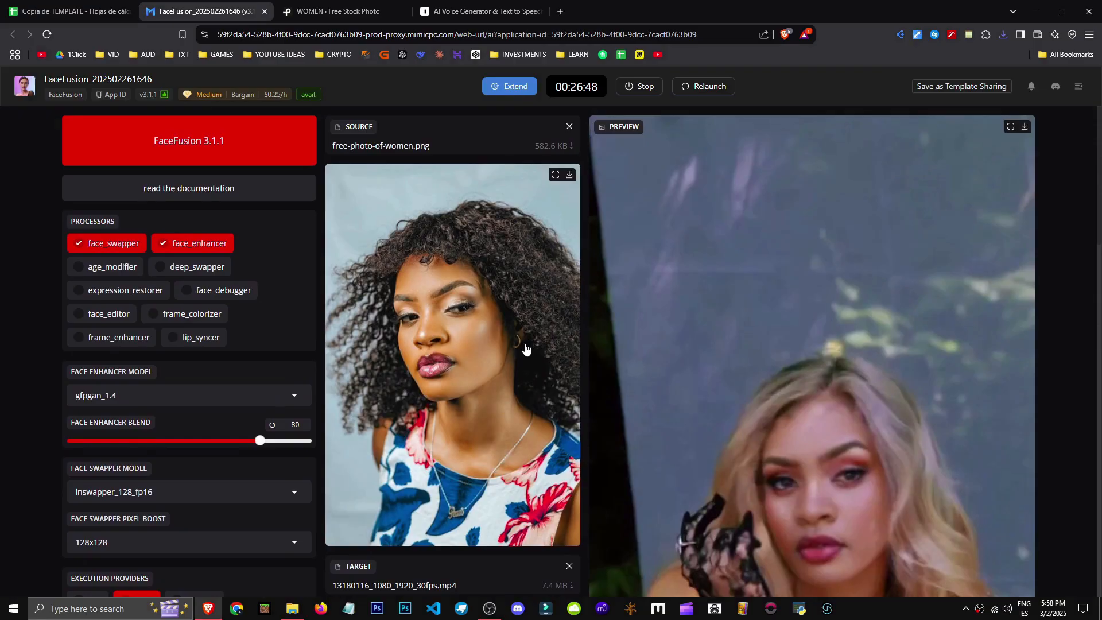
{"action": "scroll", "coordinate": [525, 349], "scroll_direction": "down", "scroll_amount": 5}
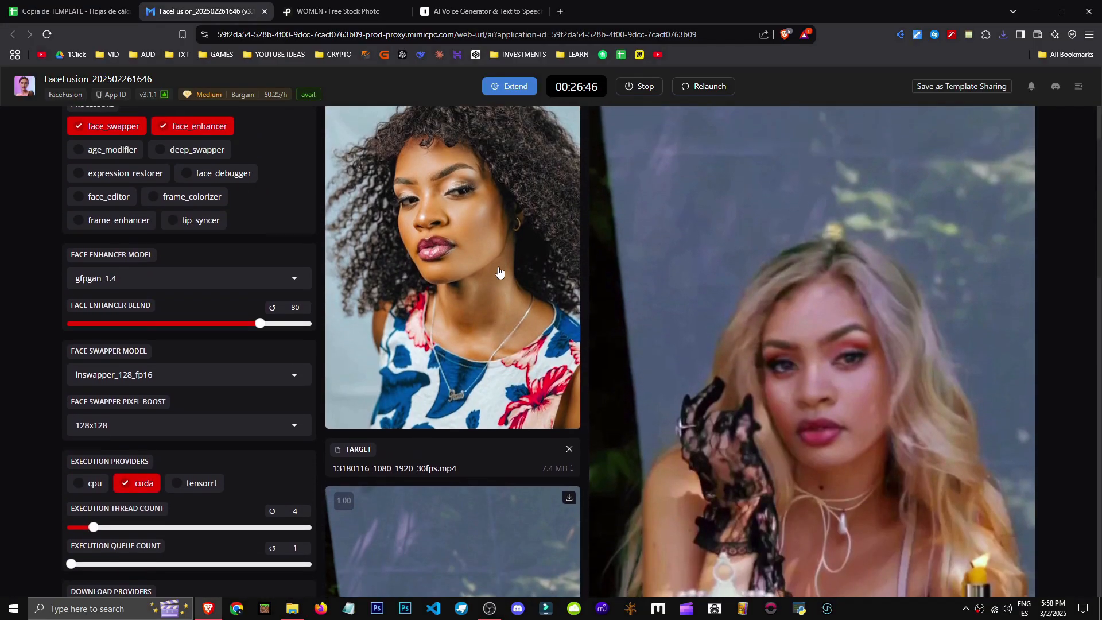
{"action": "scroll", "coordinate": [488, 275], "scroll_direction": "down", "scroll_amount": 2}
{"action": "scroll", "coordinate": [472, 253], "scroll_direction": "up", "scroll_amount": 3}
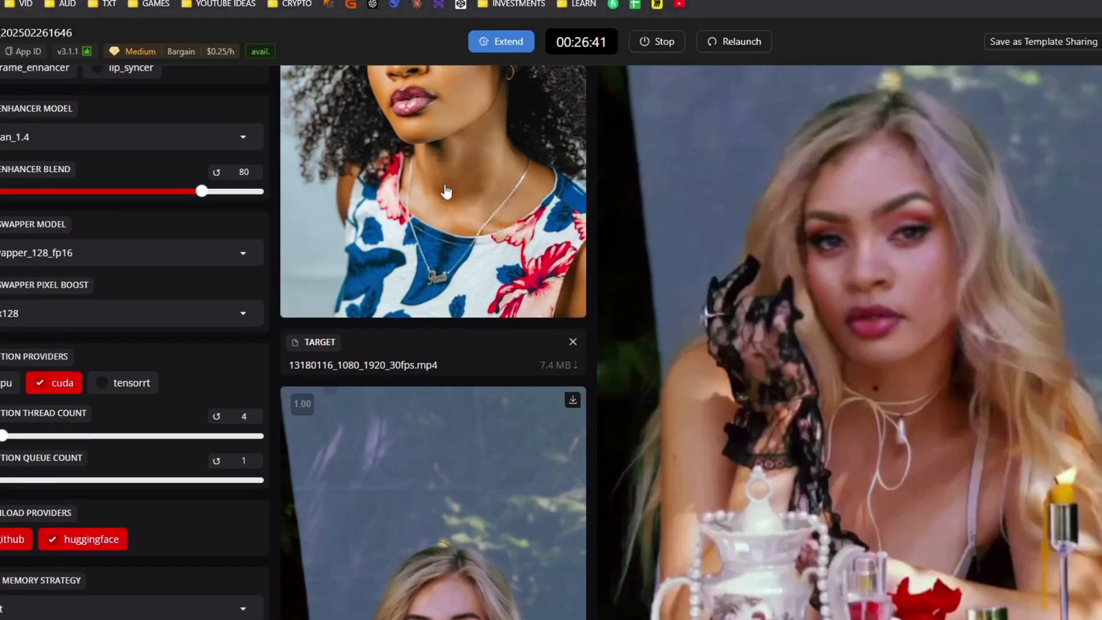
{"action": "scroll", "coordinate": [440, 535], "scroll_direction": "down", "scroll_amount": 2}
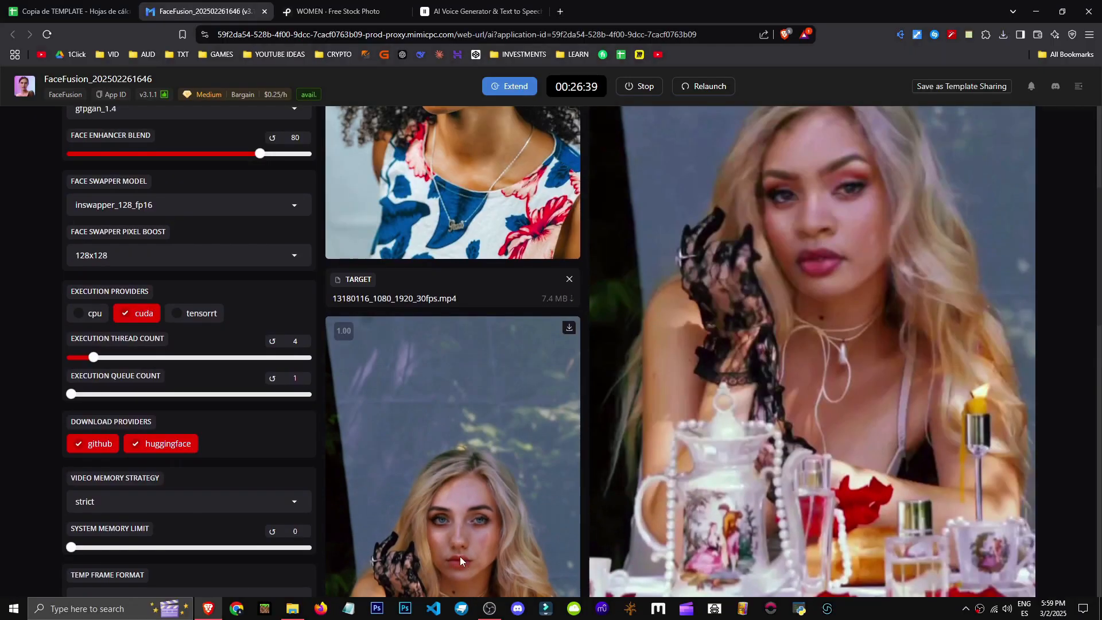
{"action": "scroll", "coordinate": [516, 359], "scroll_direction": "up", "scroll_amount": 2}
{"action": "scroll", "coordinate": [465, 275], "scroll_direction": "up", "scroll_amount": 2}
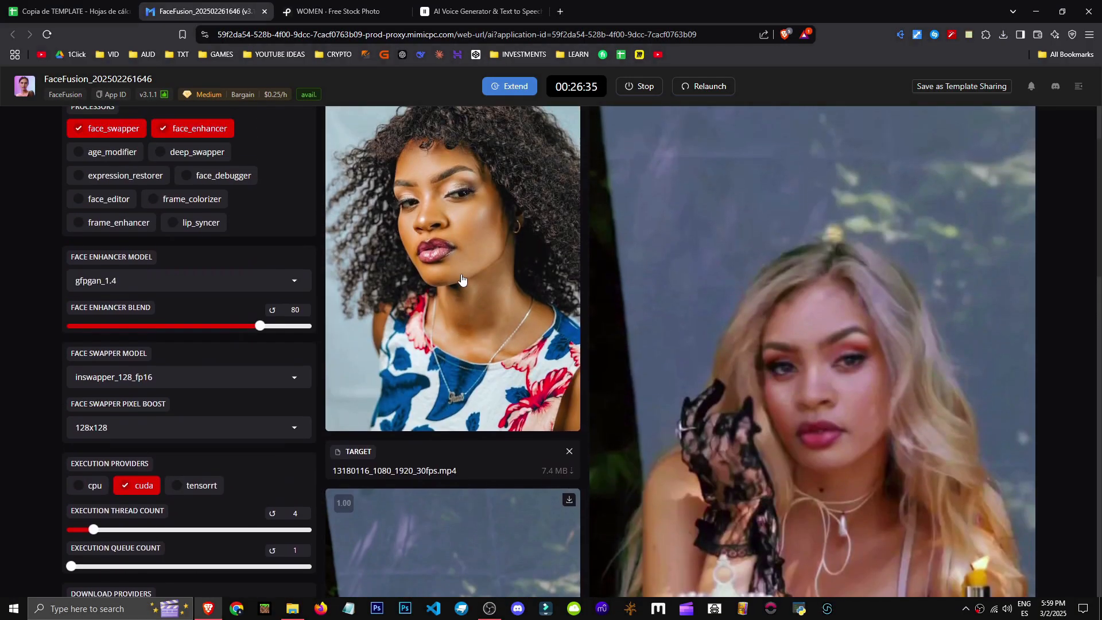
{"action": "scroll", "coordinate": [465, 285], "scroll_direction": "down", "scroll_amount": 3}
{"action": "scroll", "coordinate": [465, 285], "scroll_direction": "up", "scroll_amount": 2}
{"action": "scroll", "coordinate": [465, 285], "scroll_direction": "down", "scroll_amount": 4}
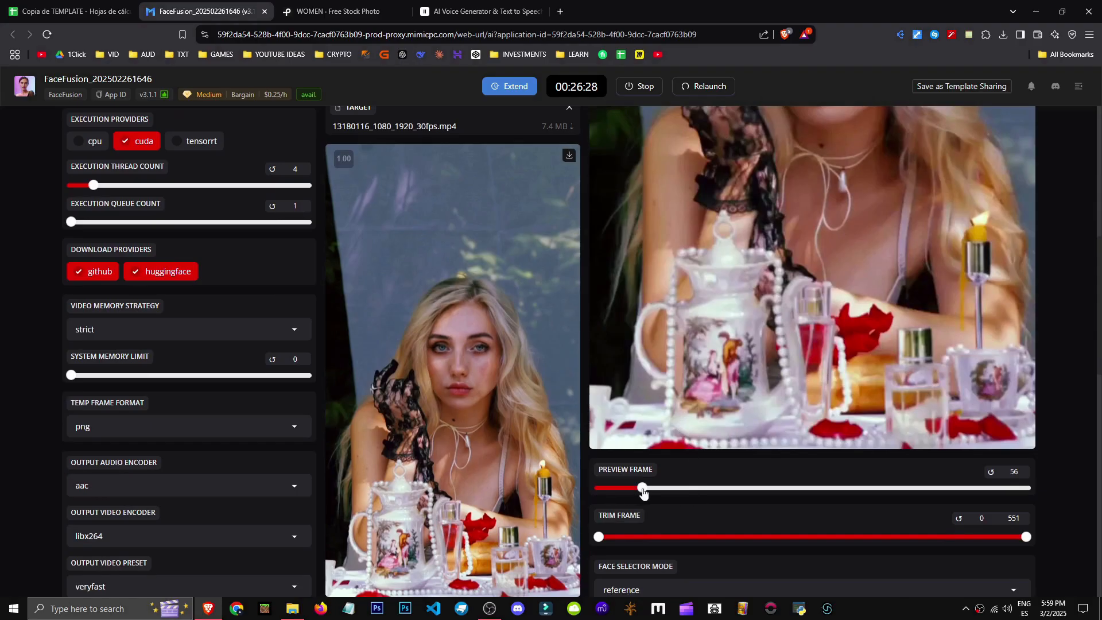
{"action": "scroll", "coordinate": [828, 370], "scroll_direction": "up", "scroll_amount": 5}
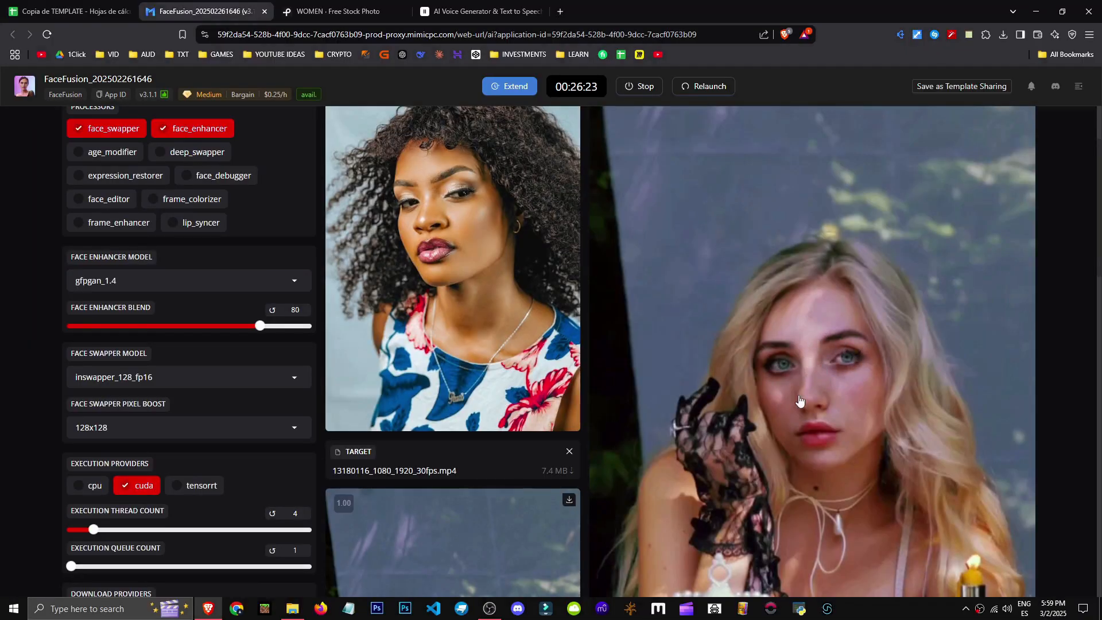
{"action": "scroll", "coordinate": [786, 400], "scroll_direction": "down", "scroll_amount": 2}
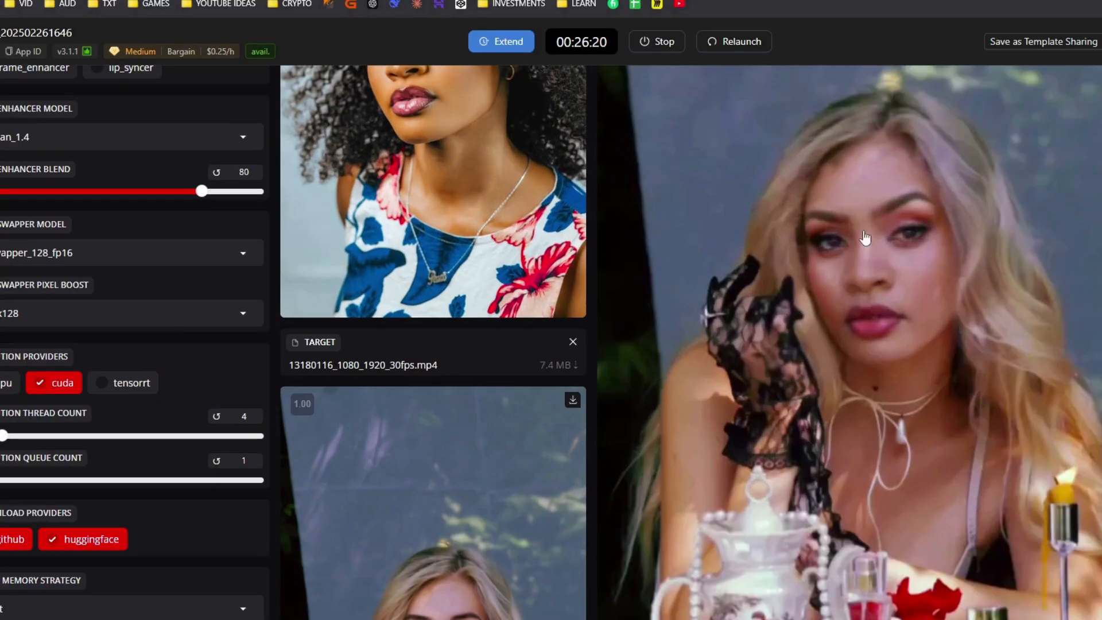
{"action": "scroll", "coordinate": [885, 220], "scroll_direction": "up", "scroll_amount": 2}
{"action": "scroll", "coordinate": [794, 322], "scroll_direction": "down", "scroll_amount": 6}
{"action": "scroll", "coordinate": [860, 516], "scroll_direction": "up", "scroll_amount": 5}
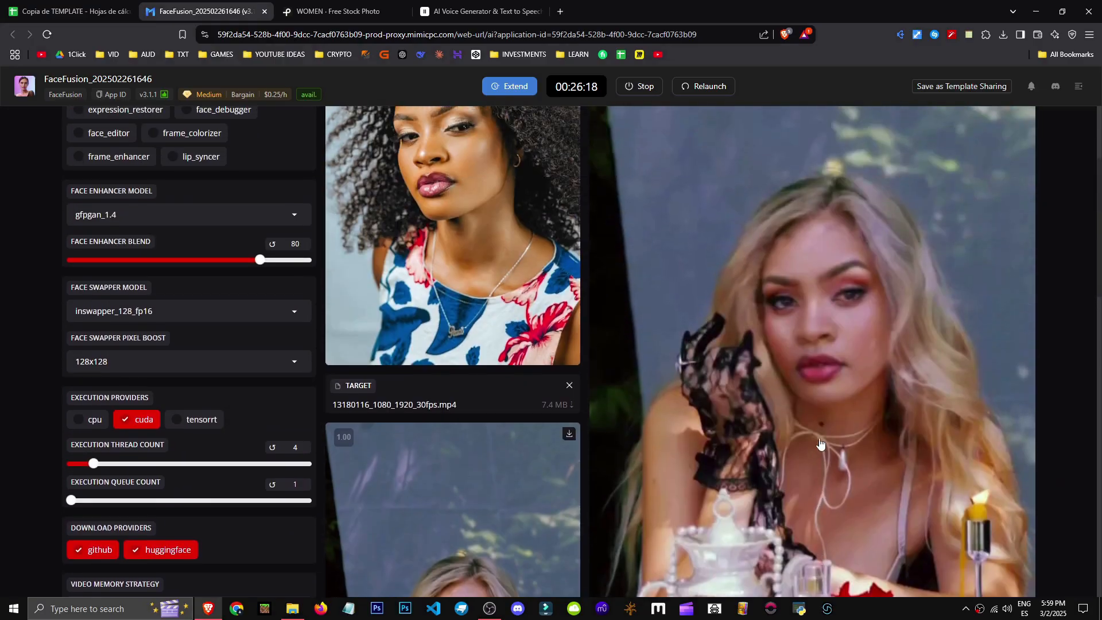
{"action": "scroll", "coordinate": [820, 442], "scroll_direction": "down", "scroll_amount": 4}
{"action": "scroll", "coordinate": [851, 419], "scroll_direction": "up", "scroll_amount": 5}
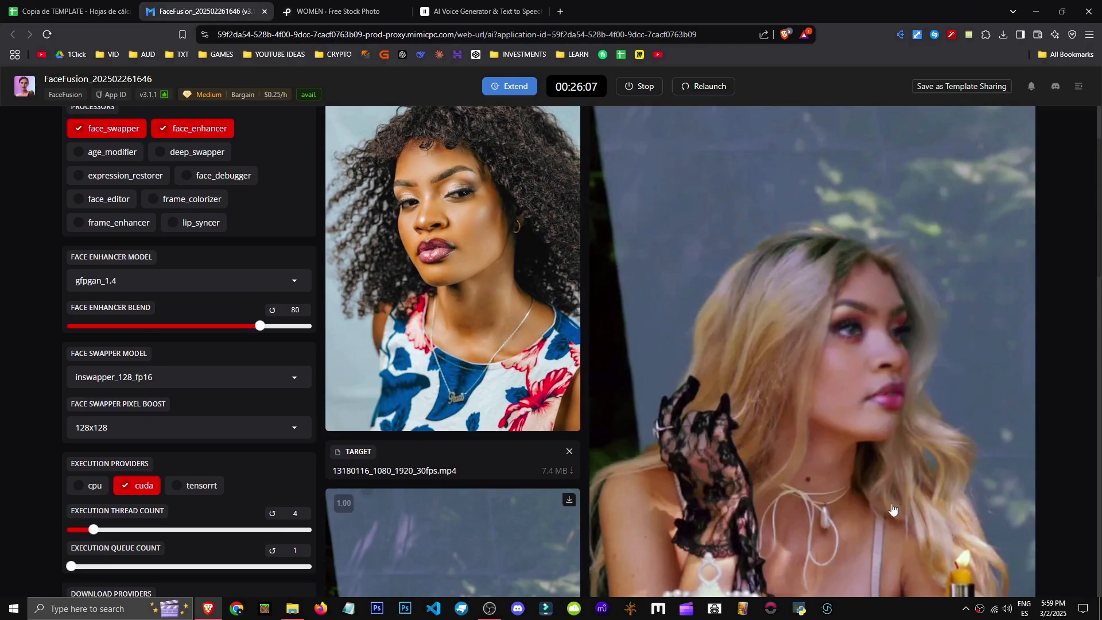
{"action": "scroll", "coordinate": [520, 270], "scroll_direction": "up", "scroll_amount": 2}
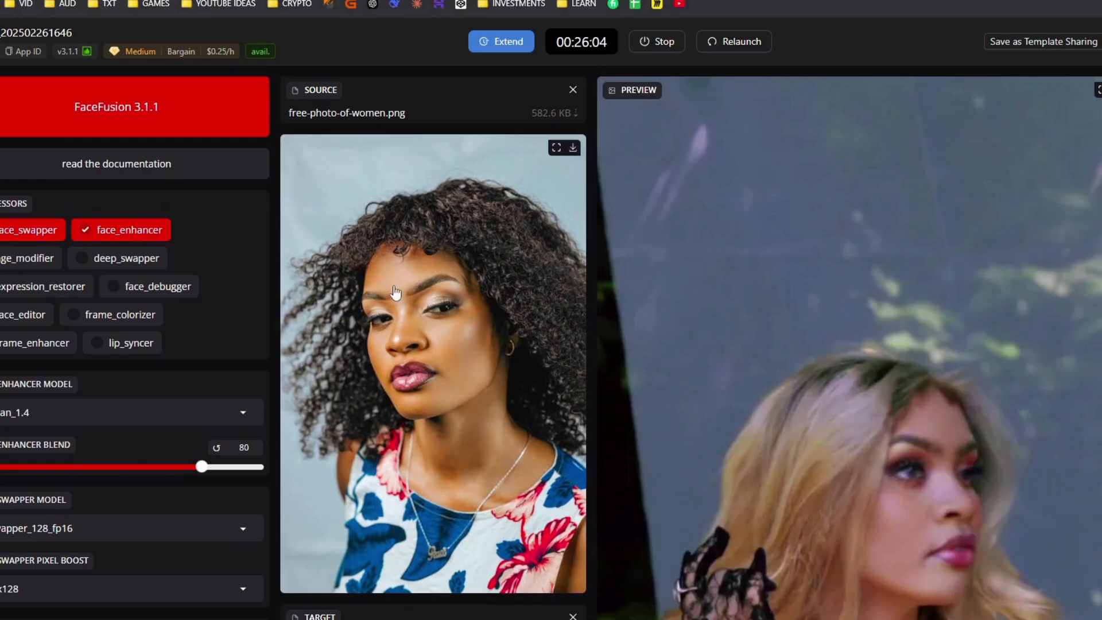
{"action": "scroll", "coordinate": [379, 119], "scroll_direction": "down", "scroll_amount": 1}
{"action": "scroll", "coordinate": [379, 119], "scroll_direction": "up", "scroll_amount": 1}
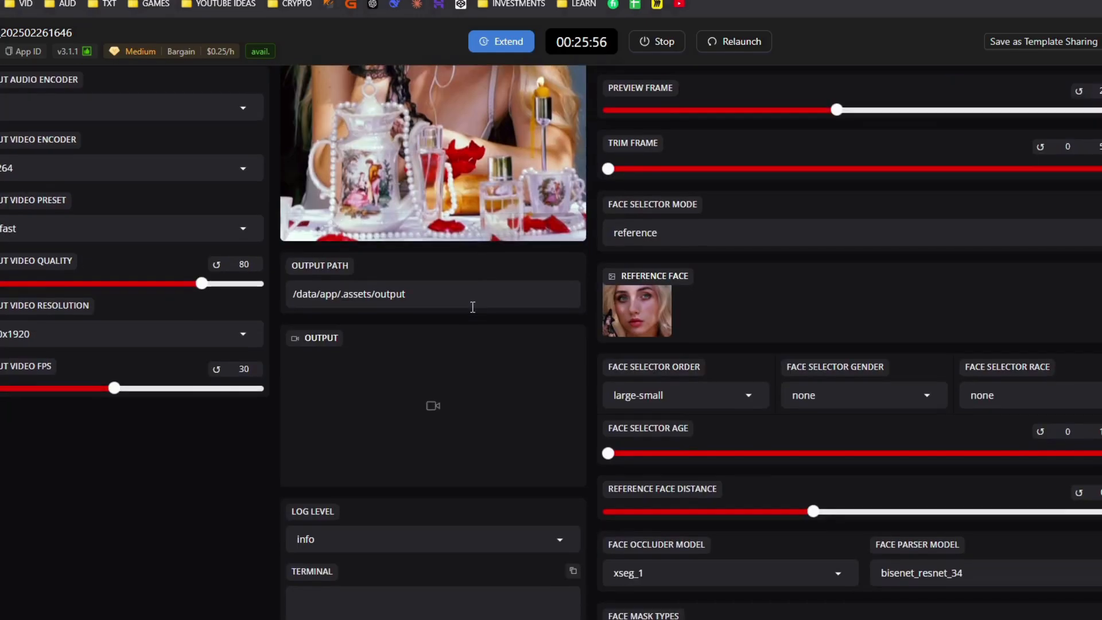
Enable the frame_enhancer processor
{"action": "scroll", "coordinate": [505, 329], "scroll_direction": "down", "scroll_amount": 6}
{"action": "scroll", "coordinate": [503, 329], "scroll_direction": "down", "scroll_amount": 2}
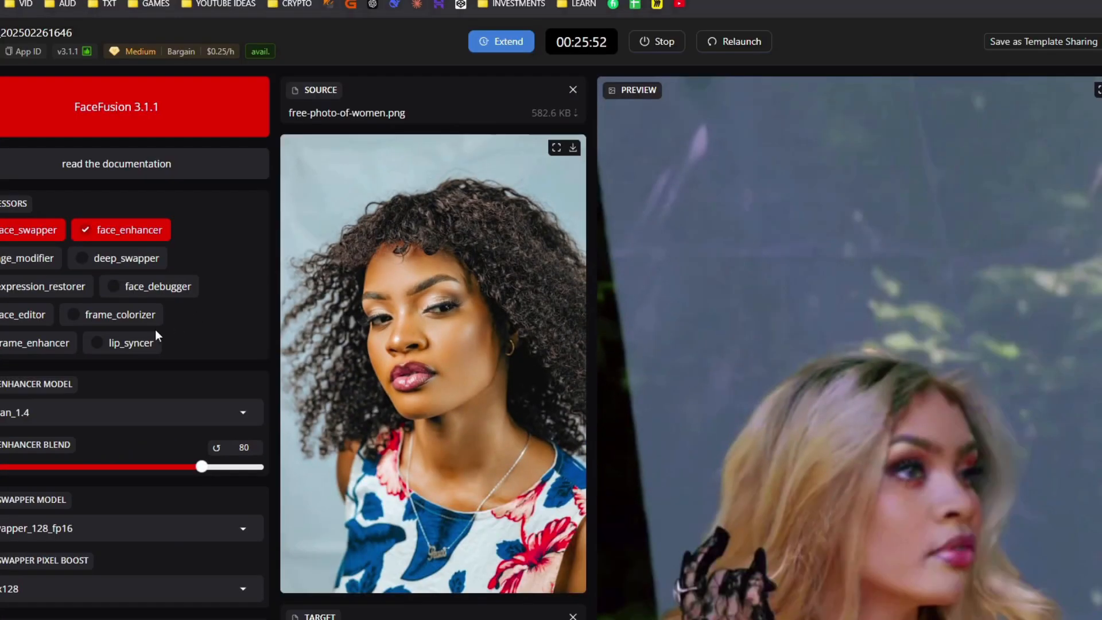
{"action": "left_click", "coordinate": [27, 342]}
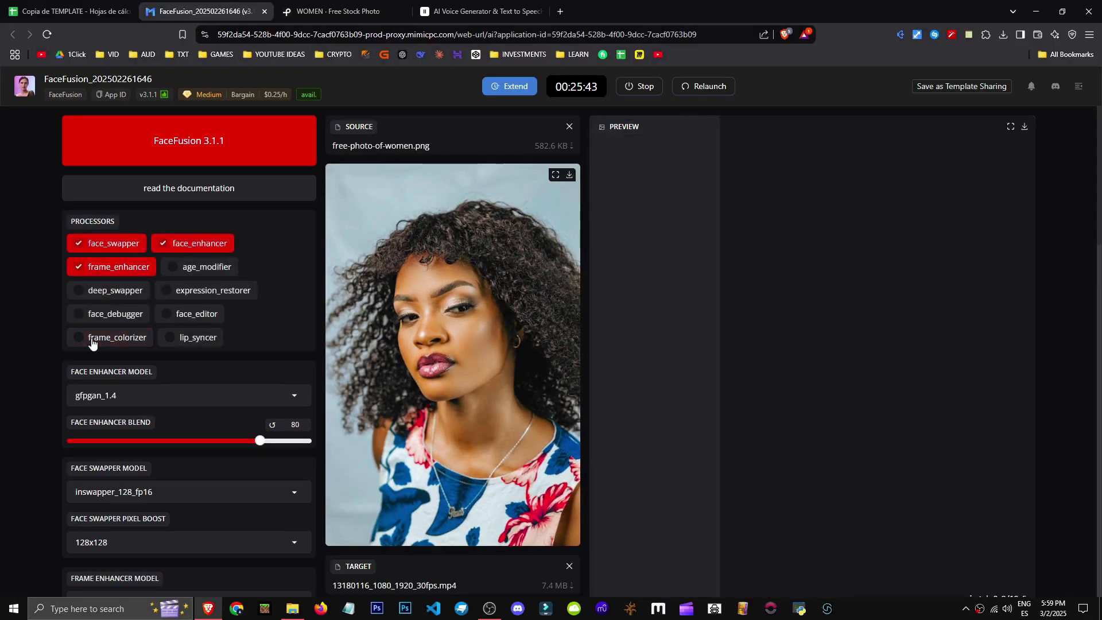
Scroll through the preview to examine the result with the frame enhancer applied
{"action": "scroll", "coordinate": [696, 249], "scroll_direction": "down", "scroll_amount": 4}
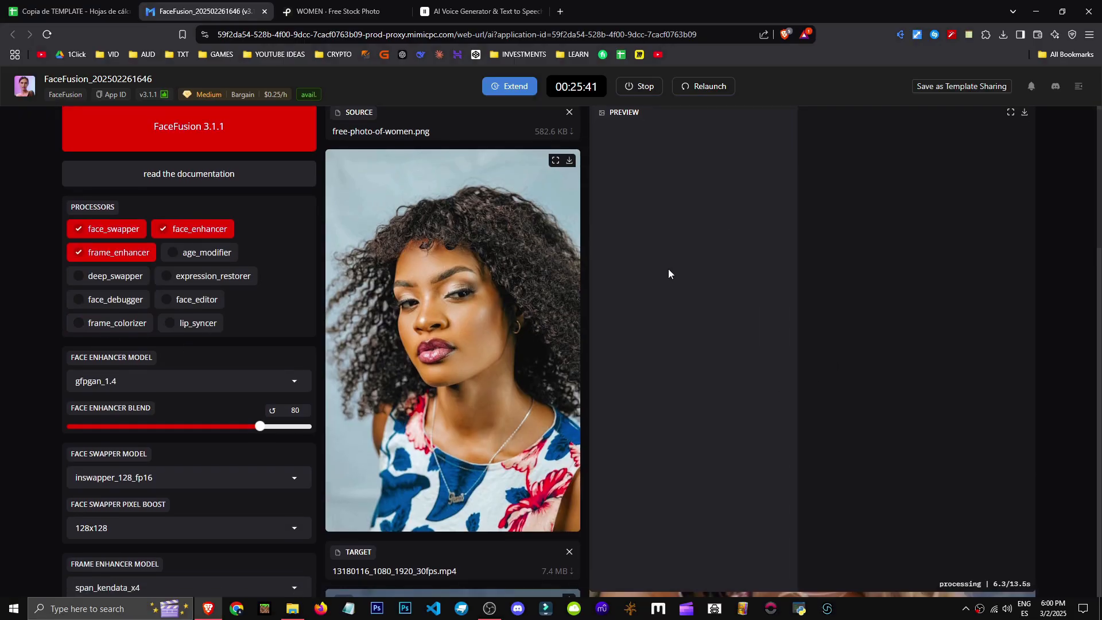
{"action": "scroll", "coordinate": [734, 305], "scroll_direction": "up", "scroll_amount": 4}
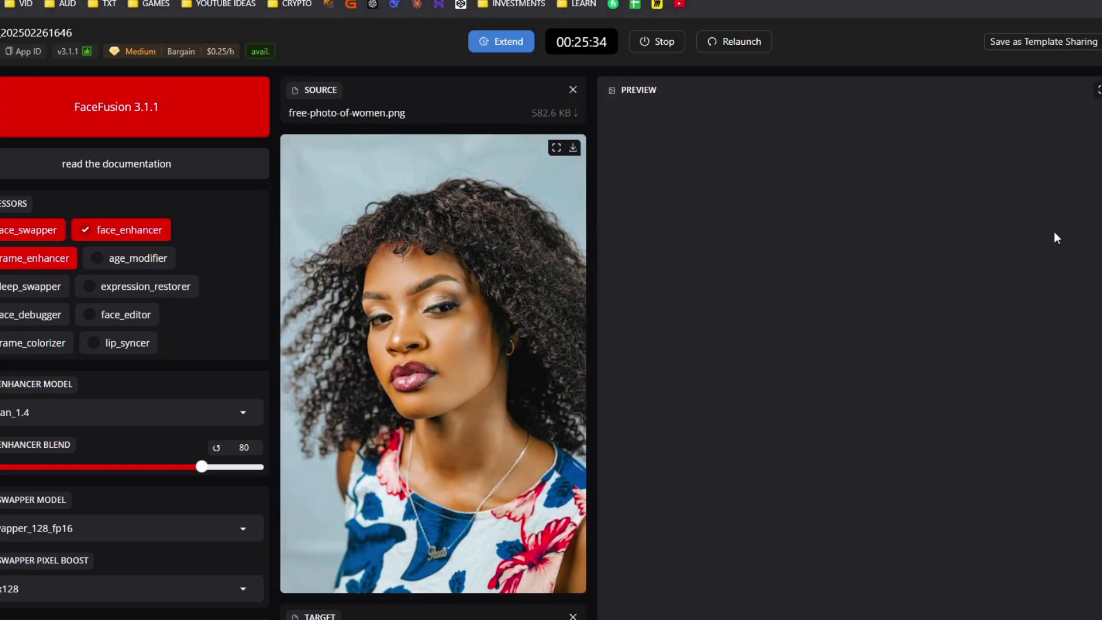
{"action": "scroll", "coordinate": [551, 344], "scroll_direction": "down", "scroll_amount": 9}
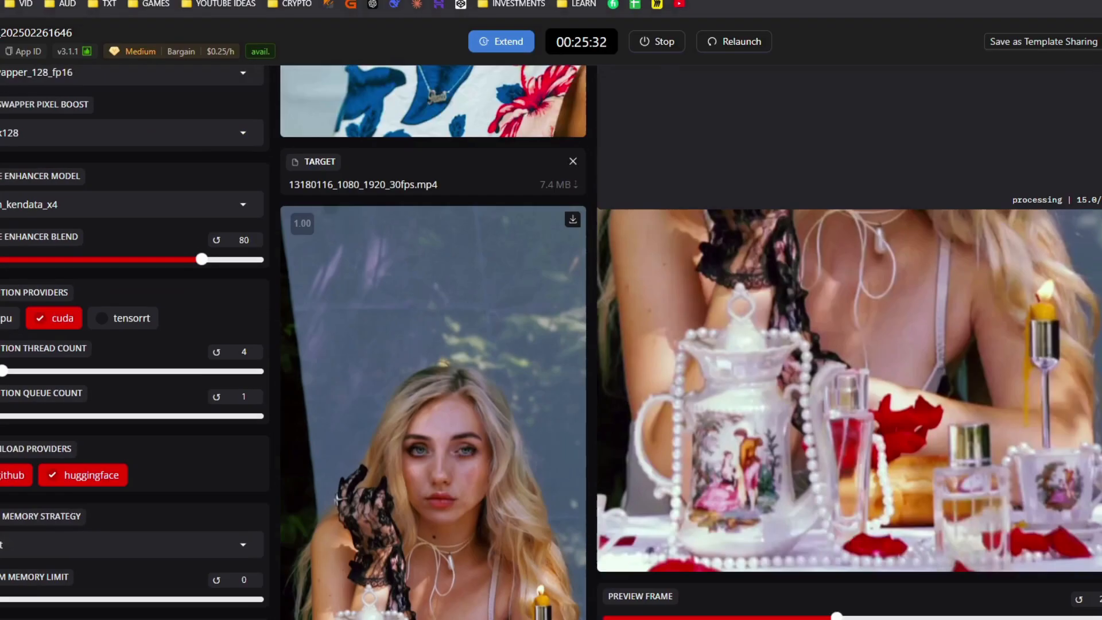
{"action": "scroll", "coordinate": [988, 445], "scroll_direction": "up", "scroll_amount": 5}
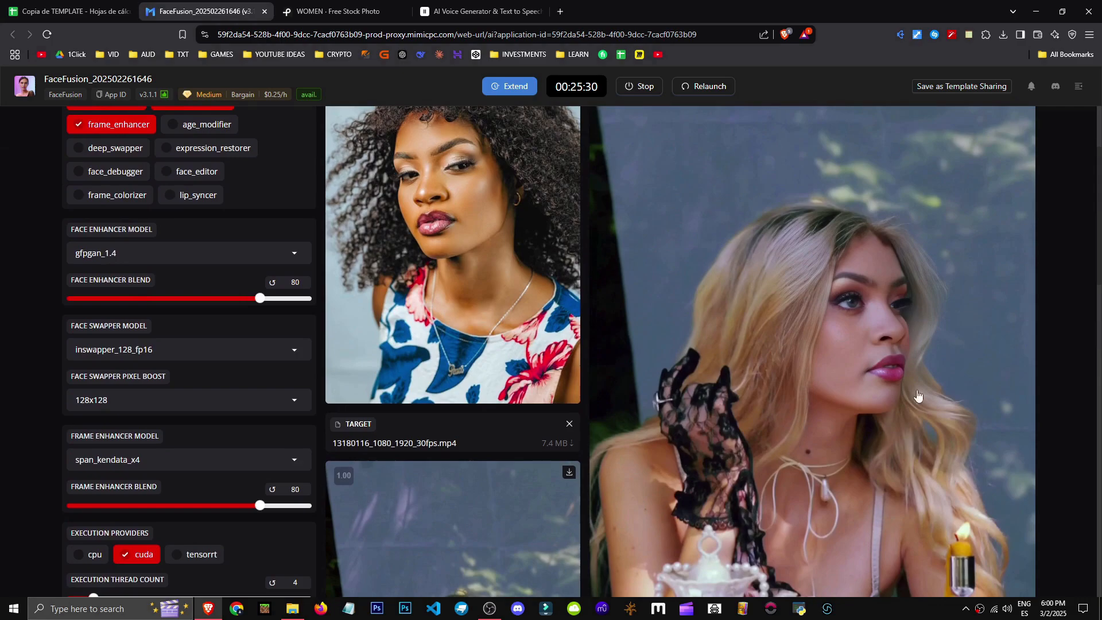
{"action": "scroll", "coordinate": [960, 278], "scroll_direction": "down", "scroll_amount": 5}
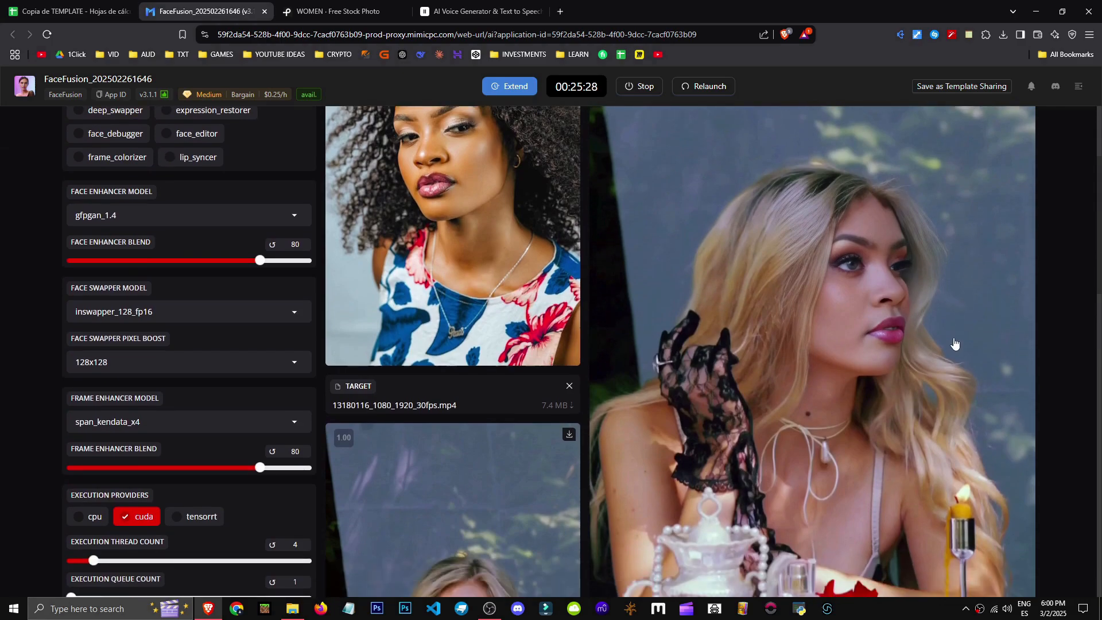
{"action": "scroll", "coordinate": [744, 536], "scroll_direction": "up", "scroll_amount": 6}
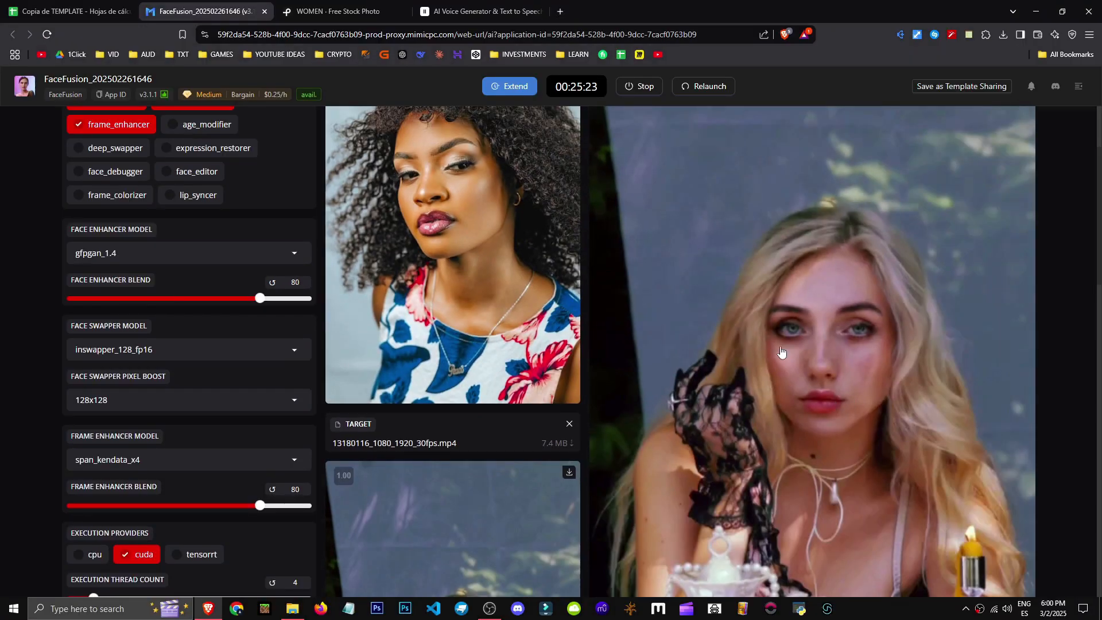
{"action": "scroll", "coordinate": [918, 402], "scroll_direction": "up", "scroll_amount": 3}
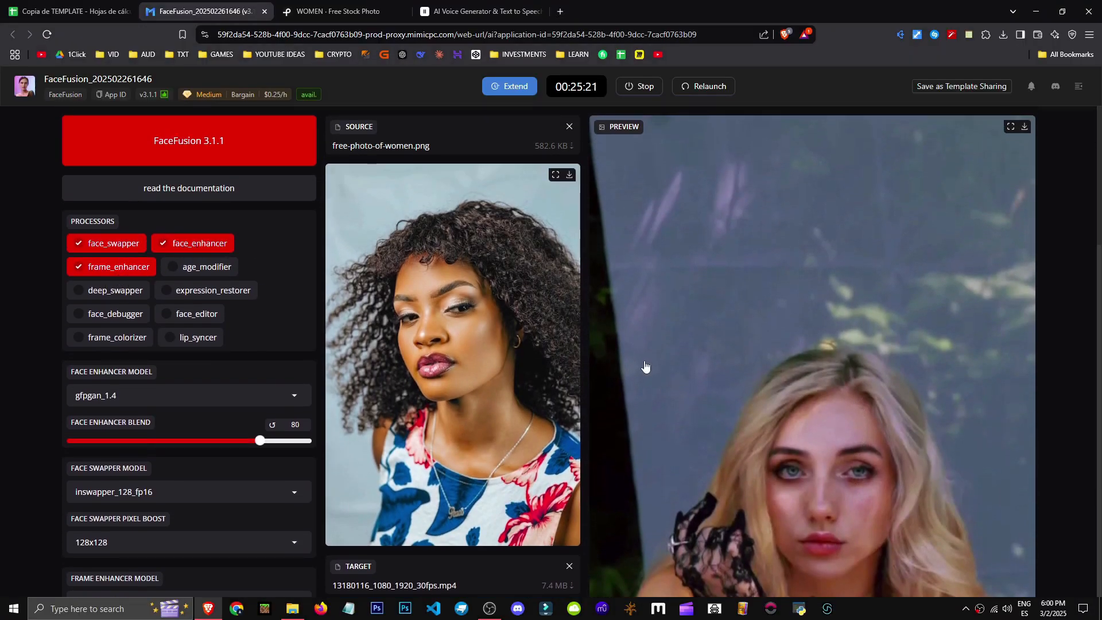
{"action": "scroll", "coordinate": [768, 348], "scroll_direction": "down", "scroll_amount": 3}
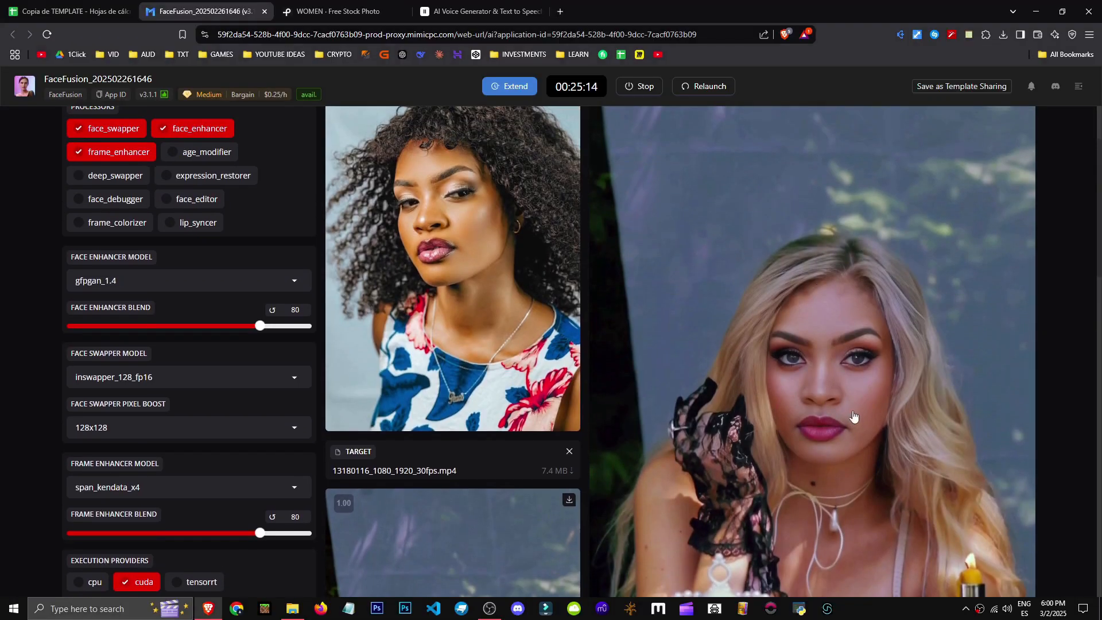
{"action": "scroll", "coordinate": [856, 422], "scroll_direction": "down", "scroll_amount": 4}
{"action": "scroll", "coordinate": [846, 326], "scroll_direction": "up", "scroll_amount": 3}
{"action": "scroll", "coordinate": [846, 326], "scroll_direction": "down", "scroll_amount": 1}
{"action": "scroll", "coordinate": [696, 423], "scroll_direction": "up", "scroll_amount": 5}
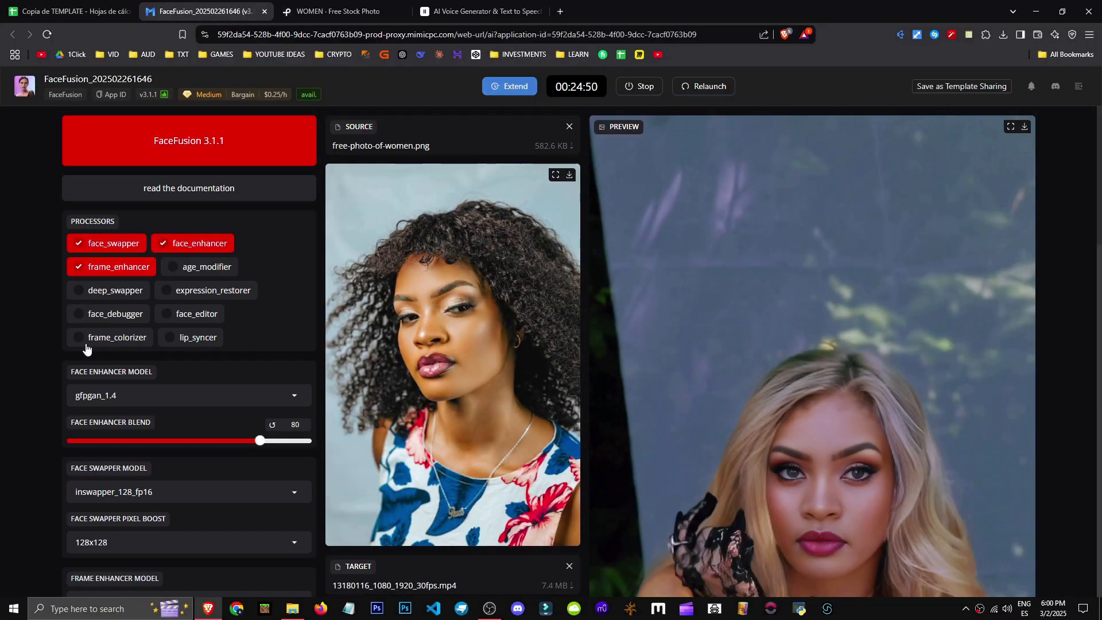
{"action": "scroll", "coordinate": [272, 289], "scroll_direction": "down", "scroll_amount": 1}
{"action": "scroll", "coordinate": [292, 269], "scroll_direction": "up", "scroll_amount": 1}
{"action": "scroll", "coordinate": [378, 264], "scroll_direction": "down", "scroll_amount": 4}
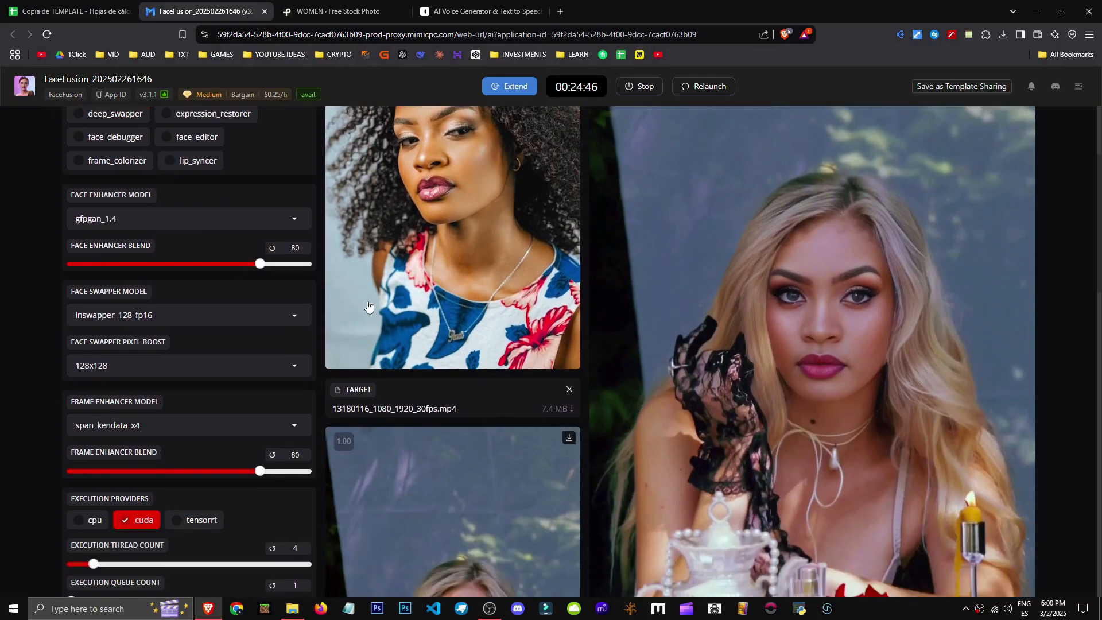
{"action": "scroll", "coordinate": [414, 425], "scroll_direction": "up", "scroll_amount": 4}
Enable the lip_syncer processor
{"action": "scroll", "coordinate": [423, 435], "scroll_direction": "down", "scroll_amount": 4}
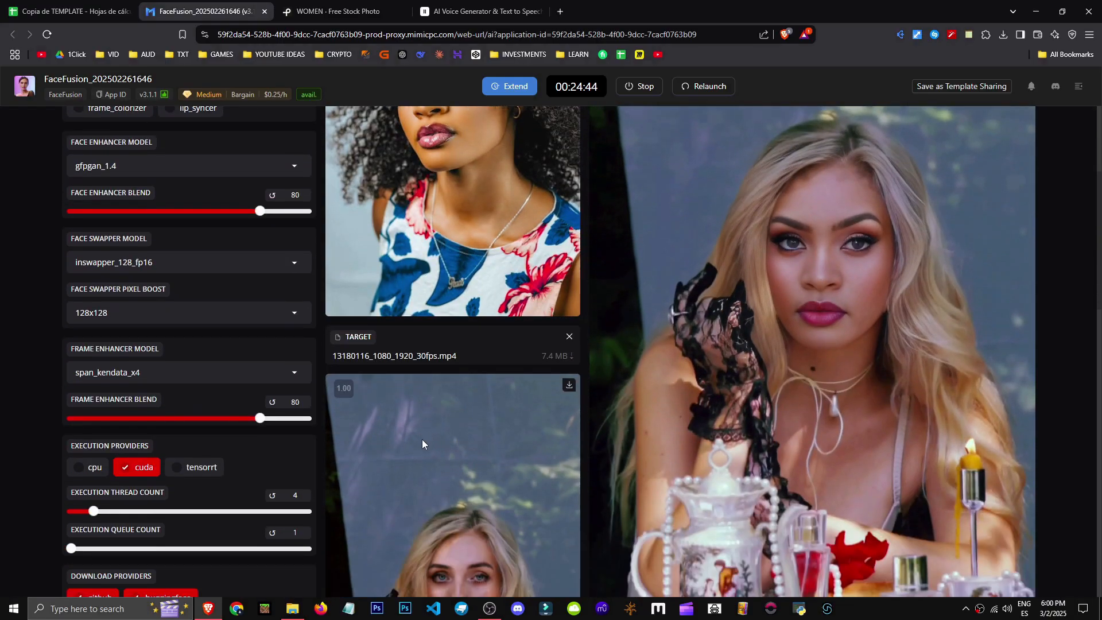
{"action": "scroll", "coordinate": [250, 314], "scroll_direction": "up", "scroll_amount": 4}
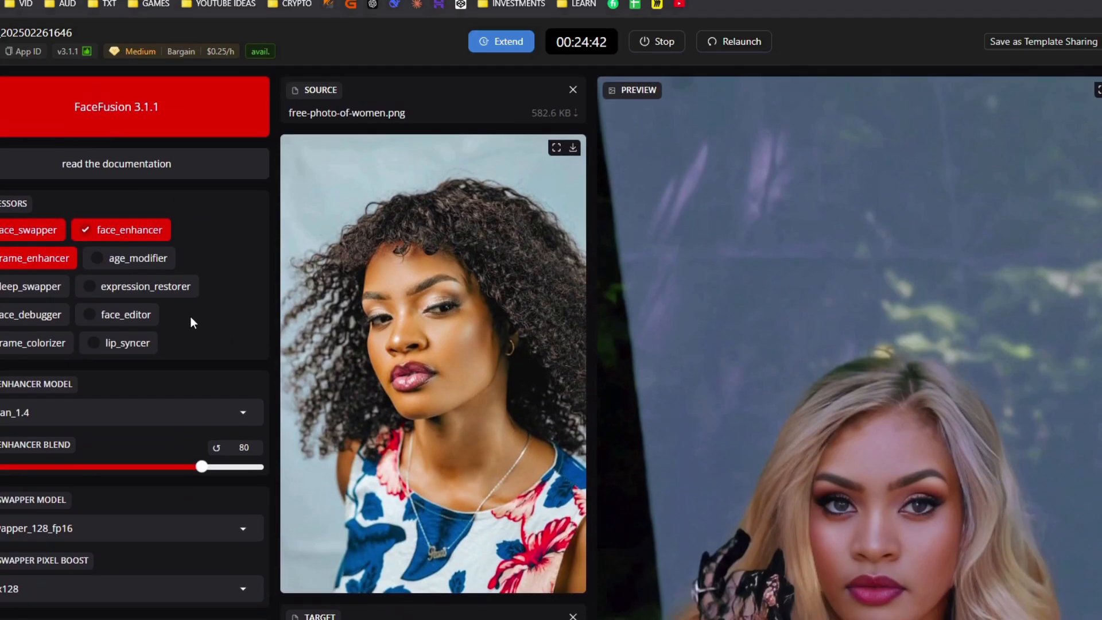
{"action": "left_click", "coordinate": [127, 347]}
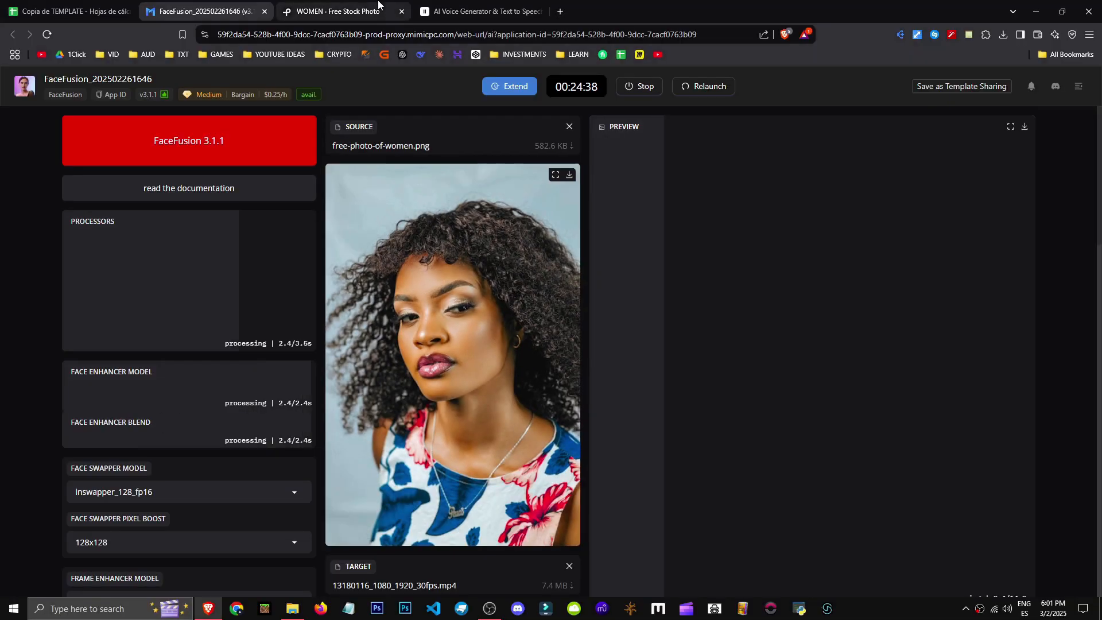
Get a longer self-introduction script from a chatbot and place it in the ElevenLabs text-to-speech box
{"action": "scroll", "coordinate": [470, 422], "scroll_direction": "down", "scroll_amount": 10}
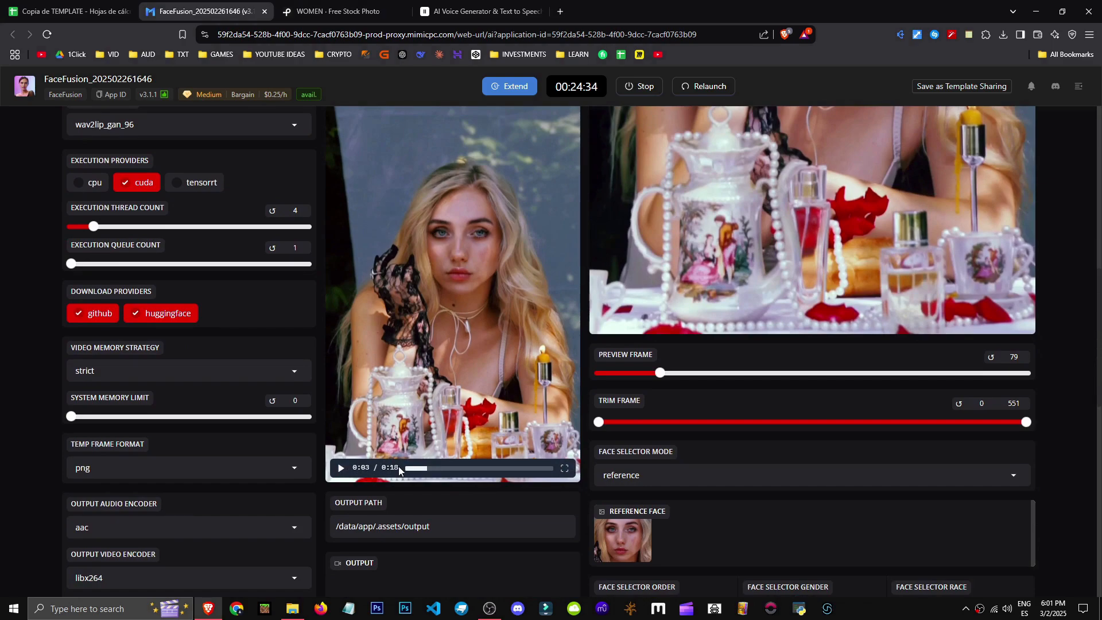
{"action": "left_click", "coordinate": [462, 4]}
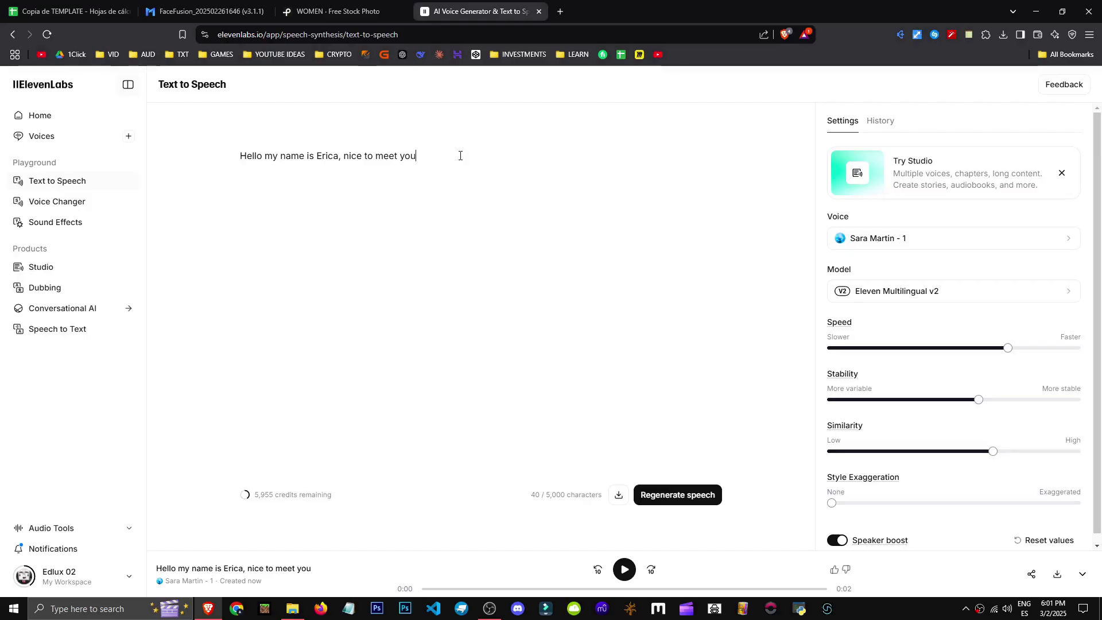
{"action": "key", "text": "ctrl+t"}
{"action": "type", "text": "chat"}
{"action": "key", "text": "Return"}
{"action": "key", "text": "ctrl+w"}
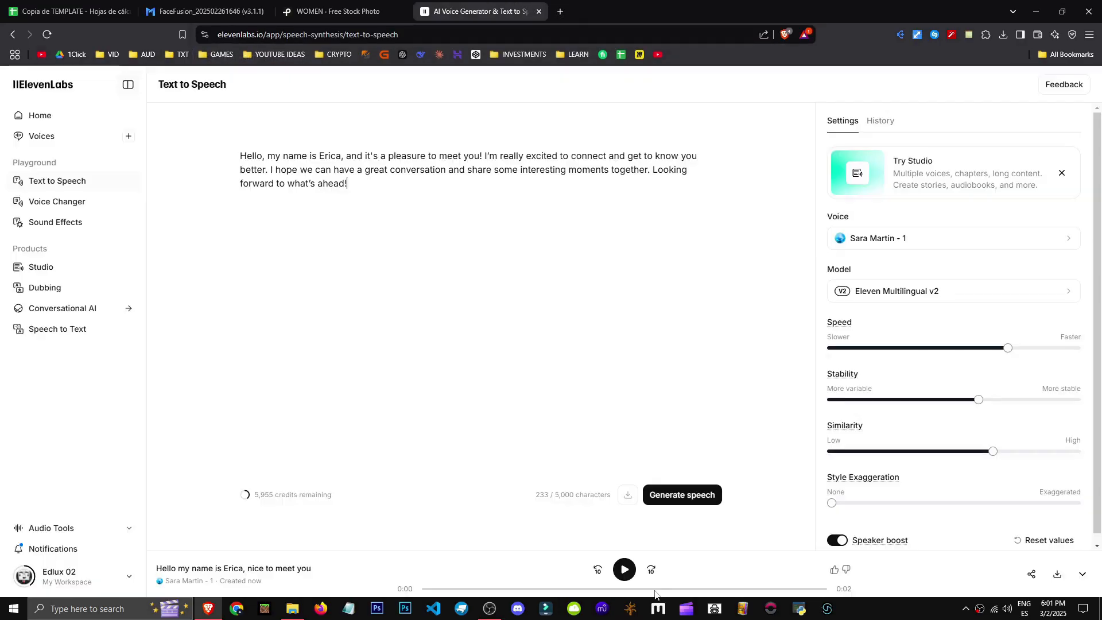
Generate the speech and save it as an MP3 file
{"action": "left_click", "coordinate": [689, 503]}
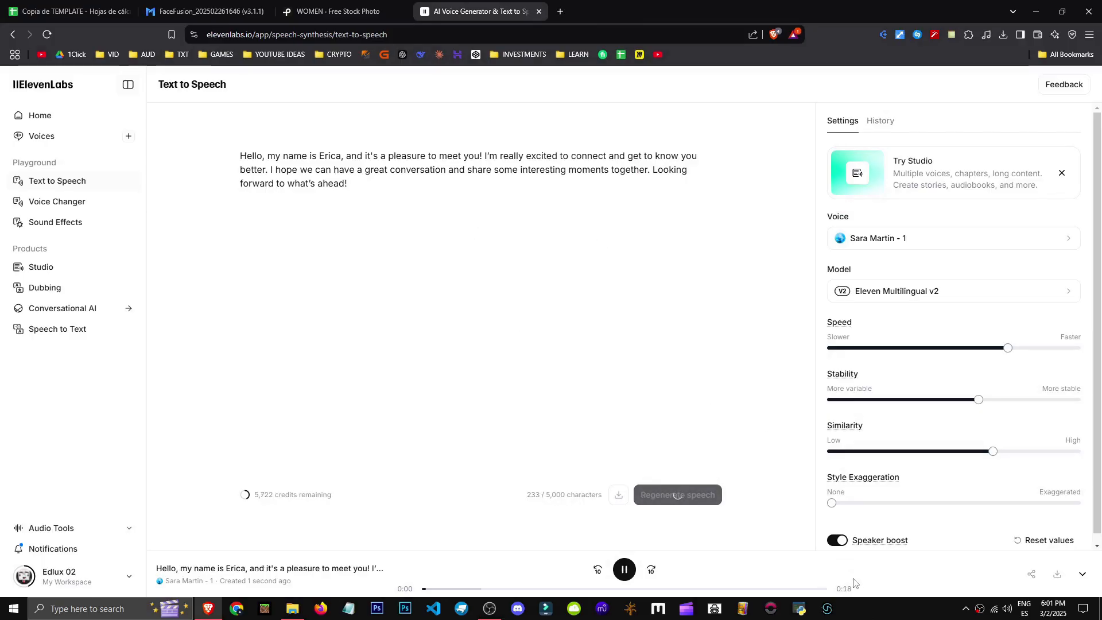
{"action": "left_click", "coordinate": [1054, 577]}
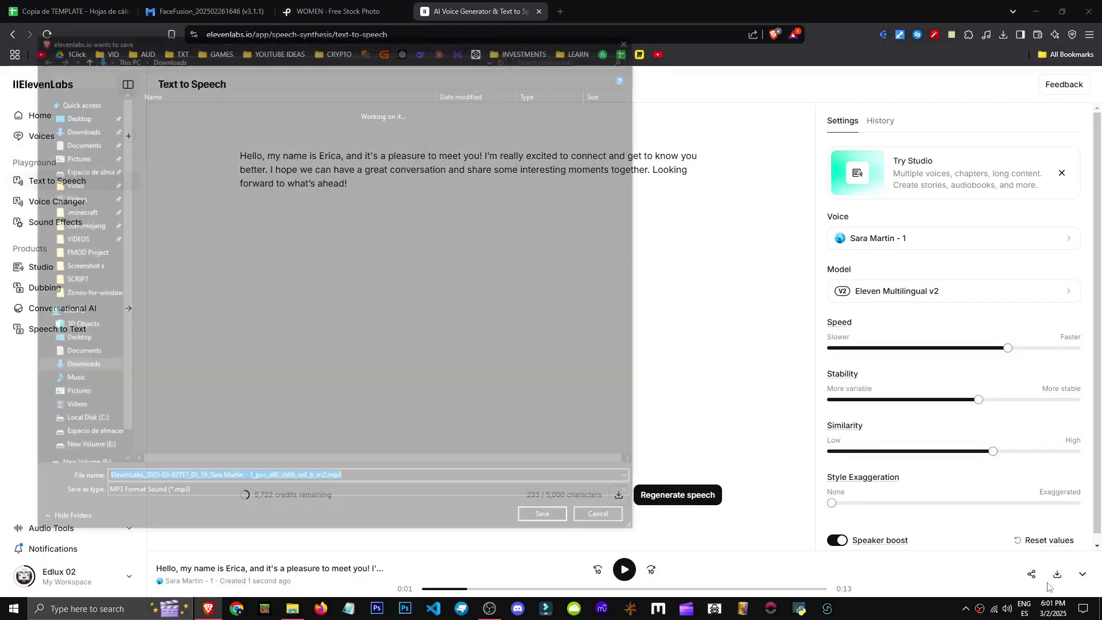
{"action": "left_click", "coordinate": [559, 523]}
Return to FaceFusion and add the downloaded ElevenLabs MP3 as an additional source file
{"action": "left_click", "coordinate": [212, 11]}
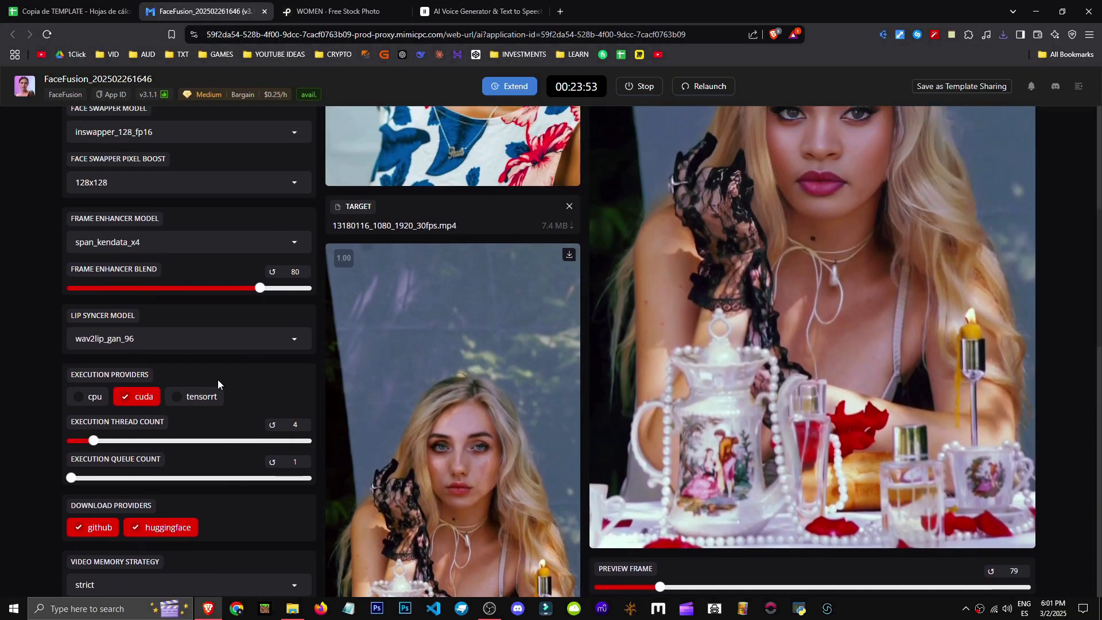
{"action": "scroll", "coordinate": [30, 387], "scroll_direction": "up", "scroll_amount": 7}
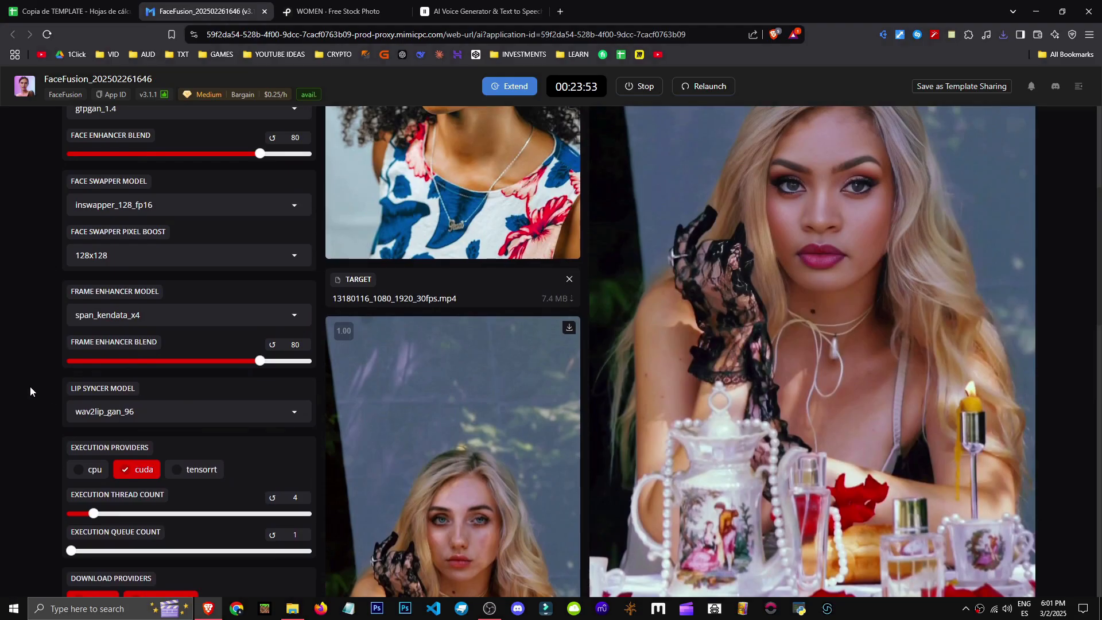
{"action": "scroll", "coordinate": [30, 387], "scroll_direction": "down", "scroll_amount": 1}
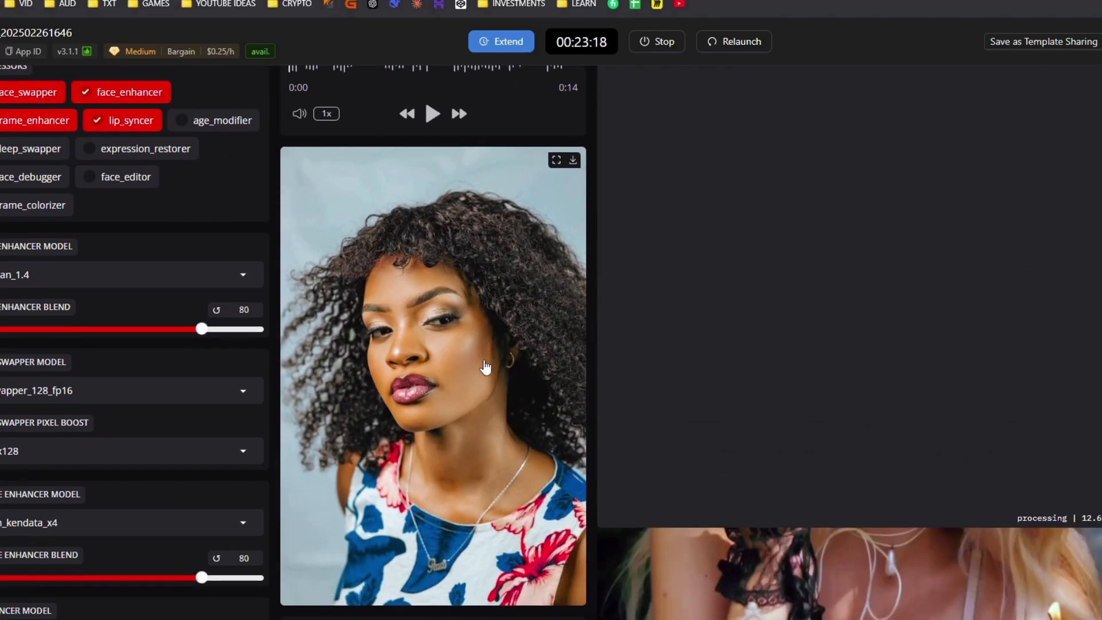
Scroll through the page to review the sources, preview and settings
{"action": "scroll", "coordinate": [693, 381], "scroll_direction": "down", "scroll_amount": 14}
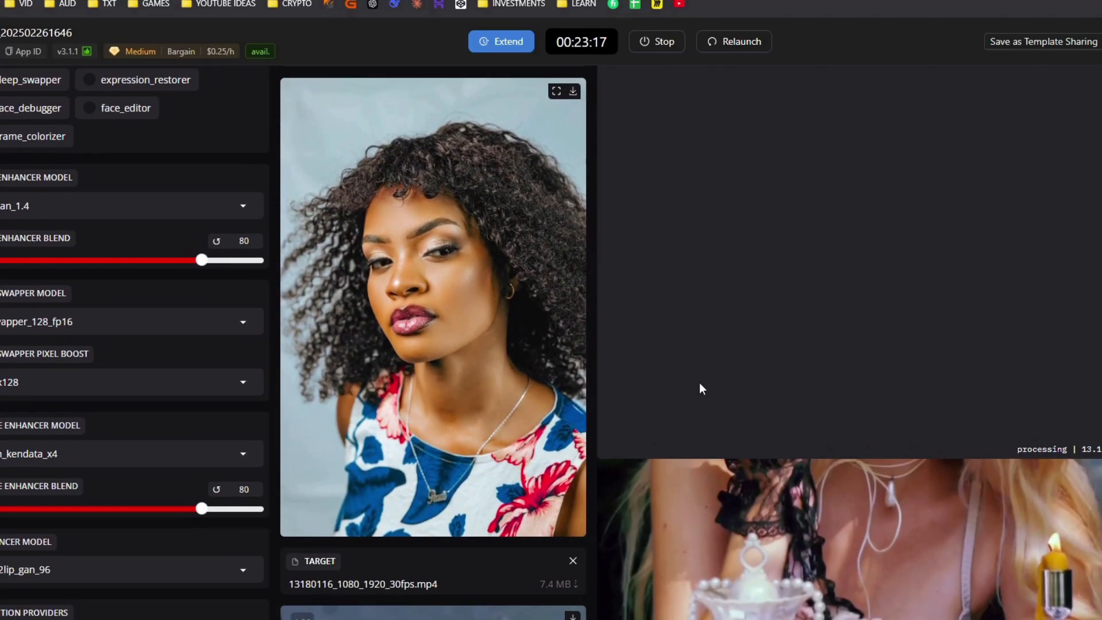
{"action": "scroll", "coordinate": [504, 522], "scroll_direction": "up", "scroll_amount": 12}
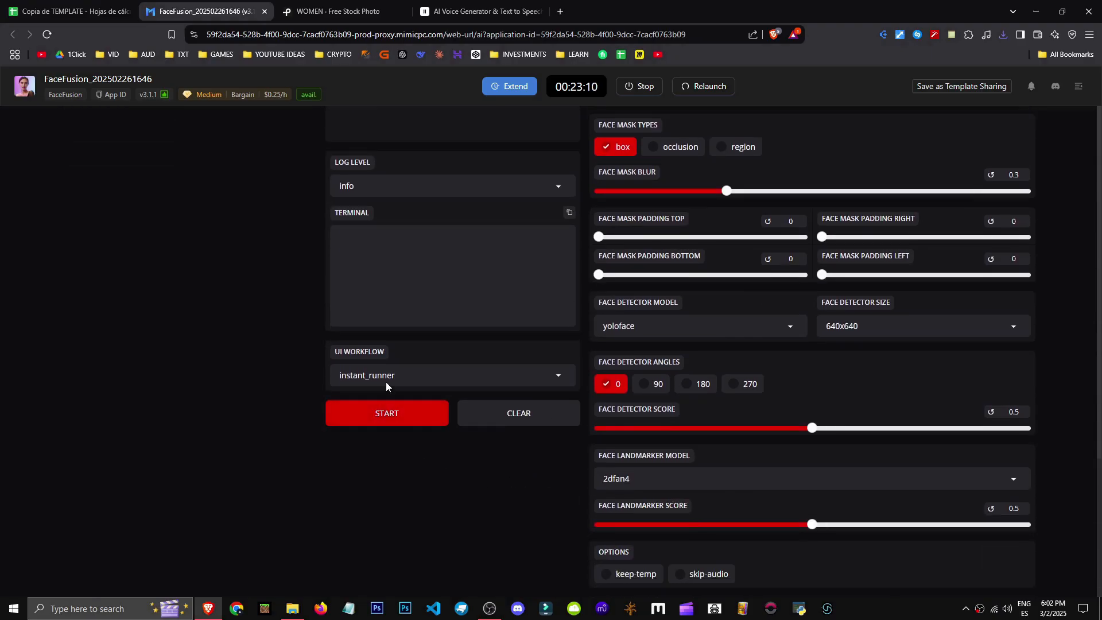
{"action": "left_click", "coordinate": [386, 381]}
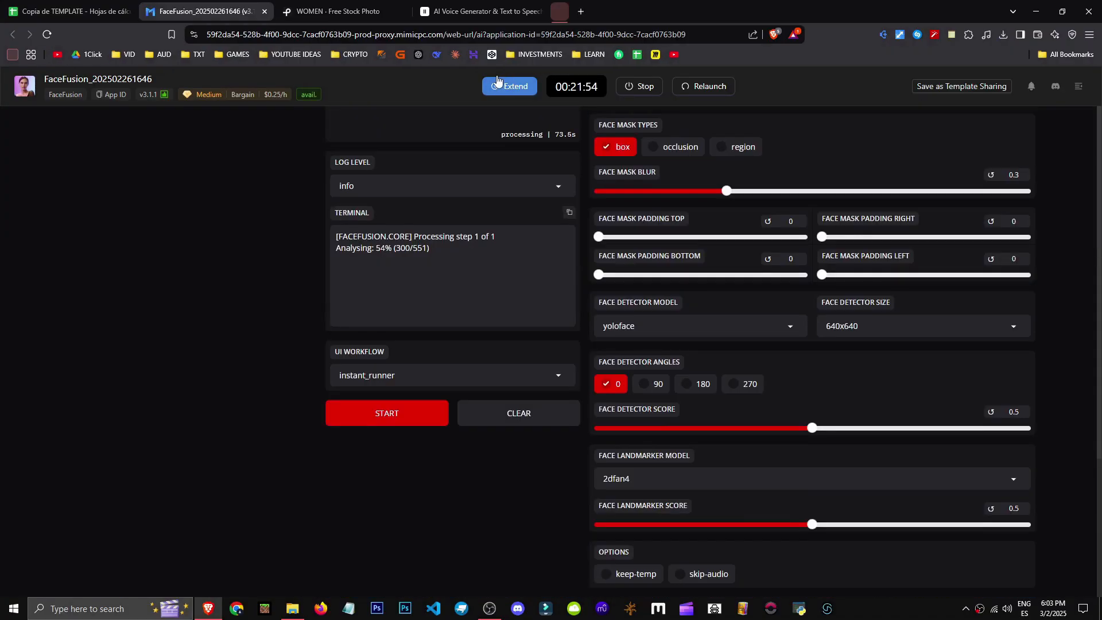
{"action": "scroll", "coordinate": [350, 215], "scroll_direction": "up", "scroll_amount": 8}
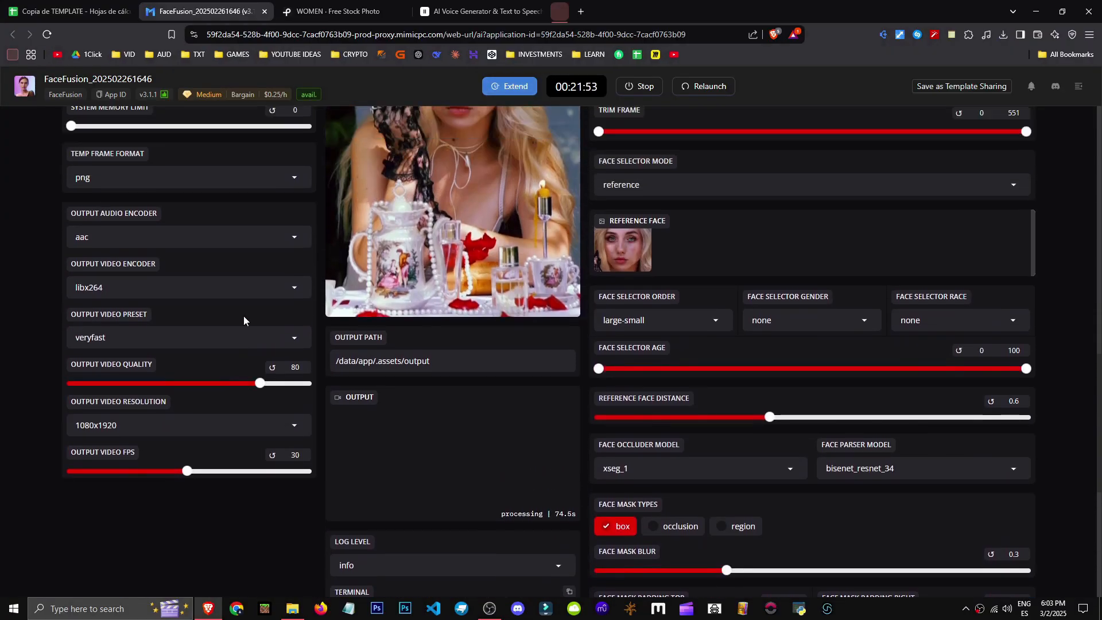
{"action": "scroll", "coordinate": [245, 316], "scroll_direction": "down", "scroll_amount": 1}
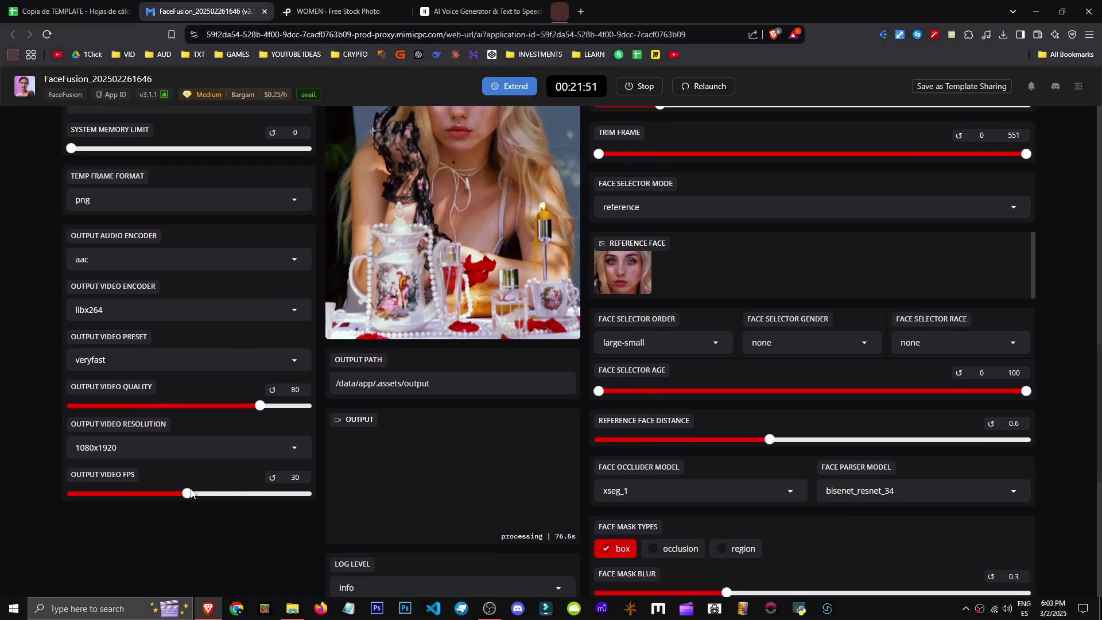
{"action": "scroll", "coordinate": [63, 452], "scroll_direction": "up", "scroll_amount": 3}
{"action": "scroll", "coordinate": [75, 449], "scroll_direction": "down", "scroll_amount": 3}
Inspect the output video encoder and output video preset options without changing them
{"action": "left_click", "coordinate": [158, 308]}
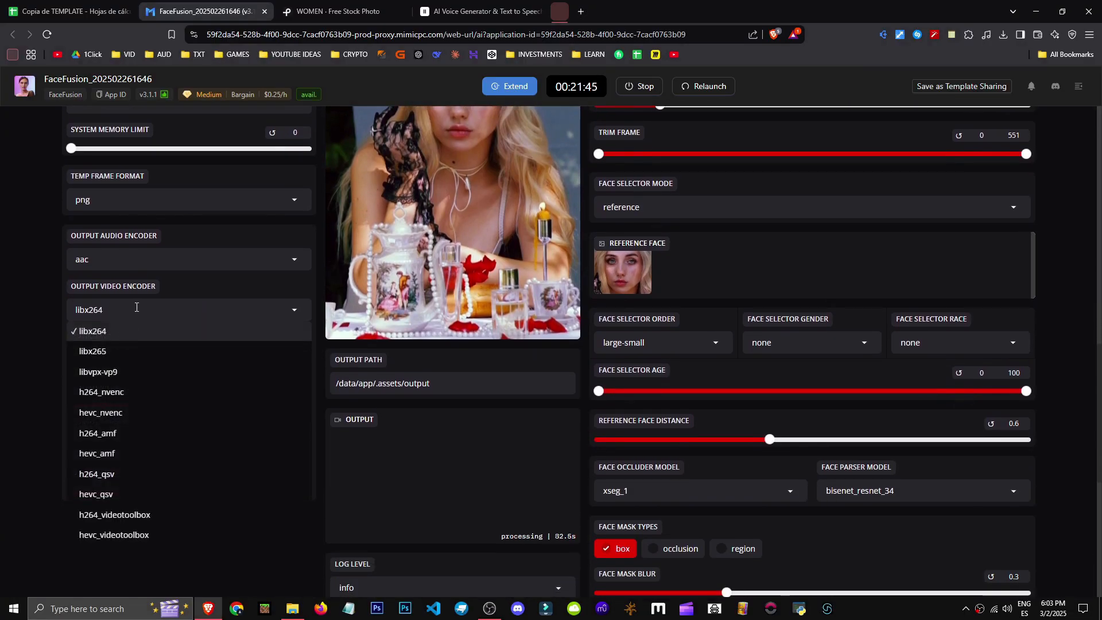
{"action": "left_click", "coordinate": [137, 309]}
{"action": "left_click", "coordinate": [129, 361]}
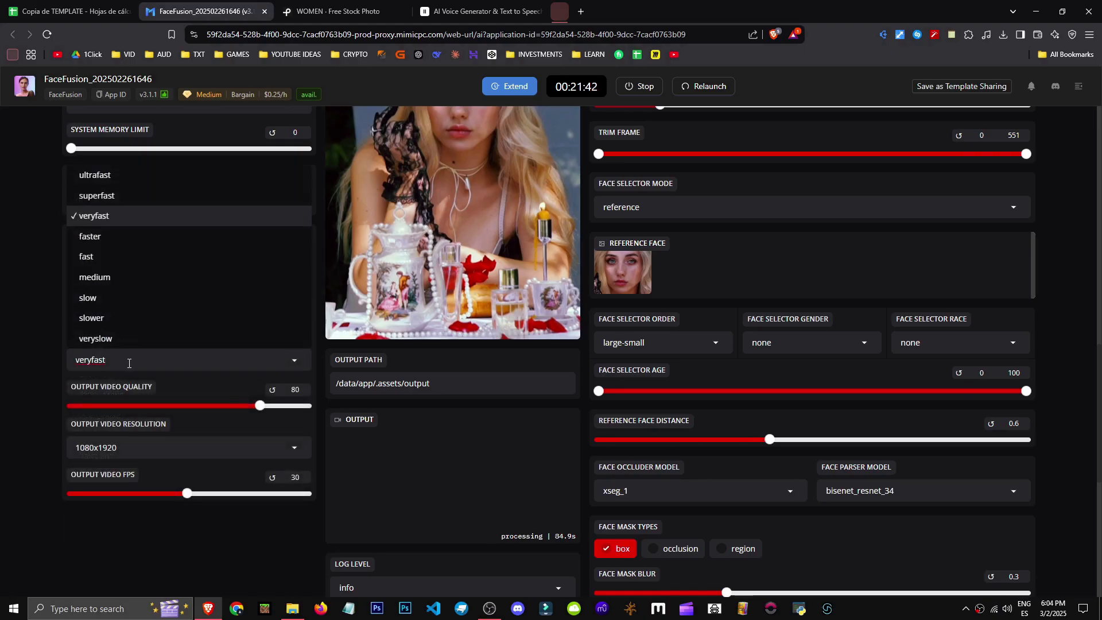
{"action": "left_click", "coordinate": [13, 392]}
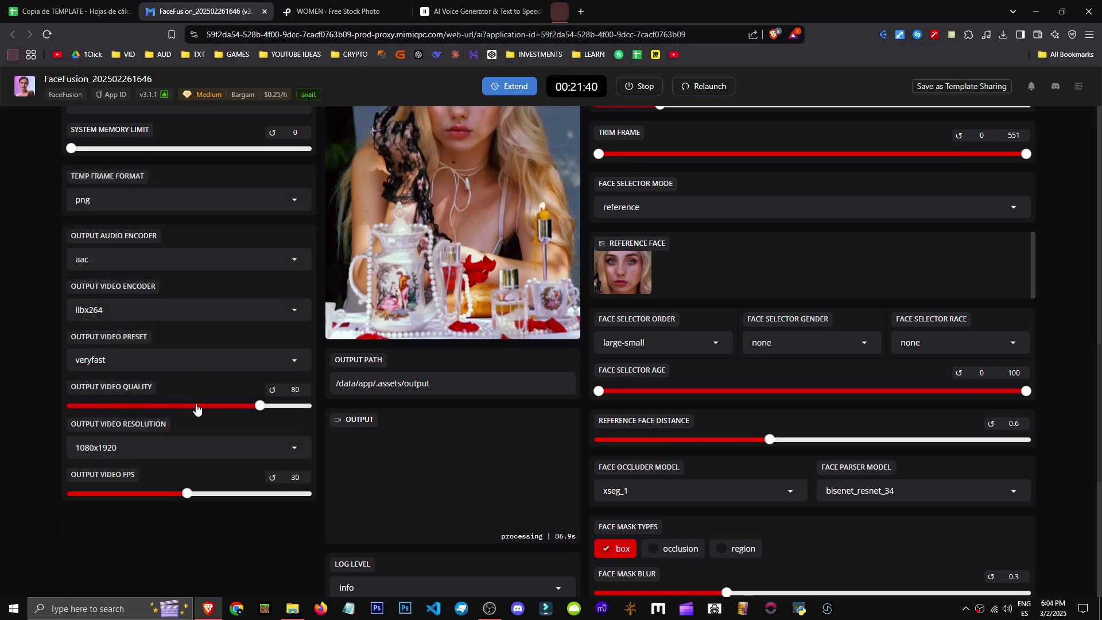
{"action": "left_click", "coordinate": [209, 441]}
{"action": "left_click", "coordinate": [6, 437]}
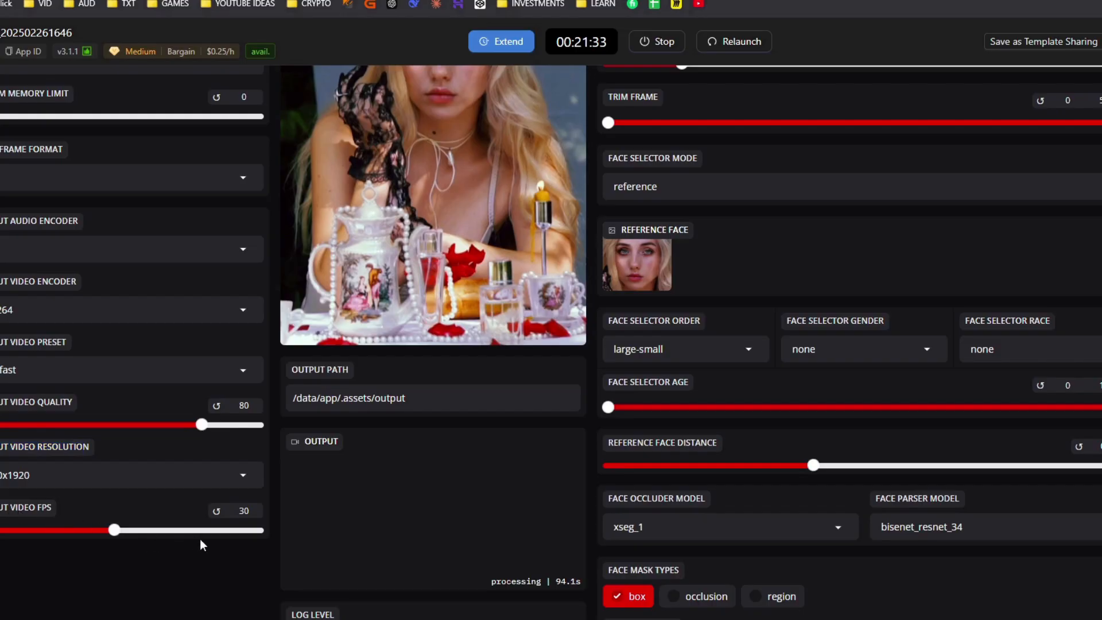
Scroll through the settings and watch the processing progress in the terminal
{"action": "scroll", "coordinate": [64, 493], "scroll_direction": "up", "scroll_amount": 2}
{"action": "scroll", "coordinate": [64, 493], "scroll_direction": "down", "scroll_amount": 4}
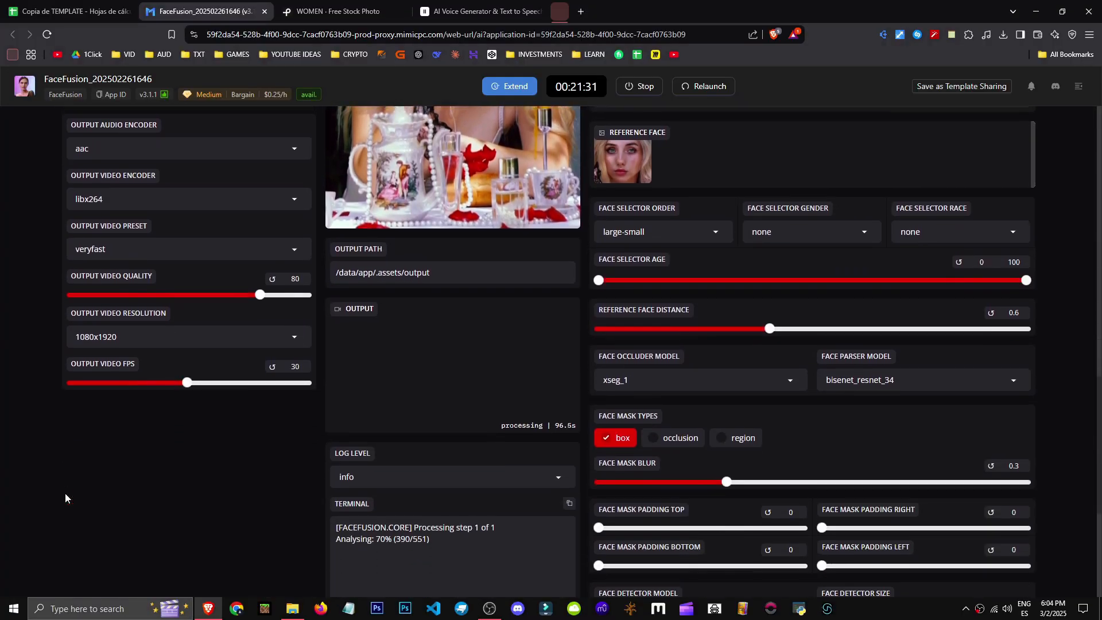
{"action": "scroll", "coordinate": [284, 455], "scroll_direction": "down", "scroll_amount": 1}
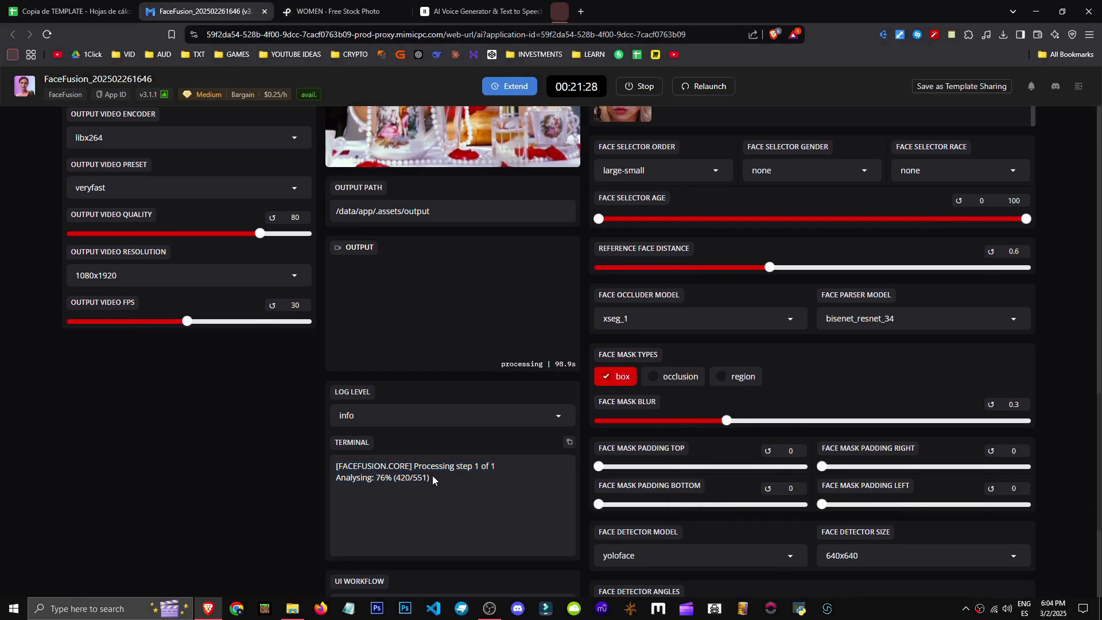
{"action": "scroll", "coordinate": [37, 303], "scroll_direction": "up", "scroll_amount": 5}
{"action": "scroll", "coordinate": [334, 369], "scroll_direction": "up", "scroll_amount": 2}
{"action": "scroll", "coordinate": [393, 391], "scroll_direction": "down", "scroll_amount": 4}
{"action": "scroll", "coordinate": [493, 418], "scroll_direction": "up", "scroll_amount": 7}
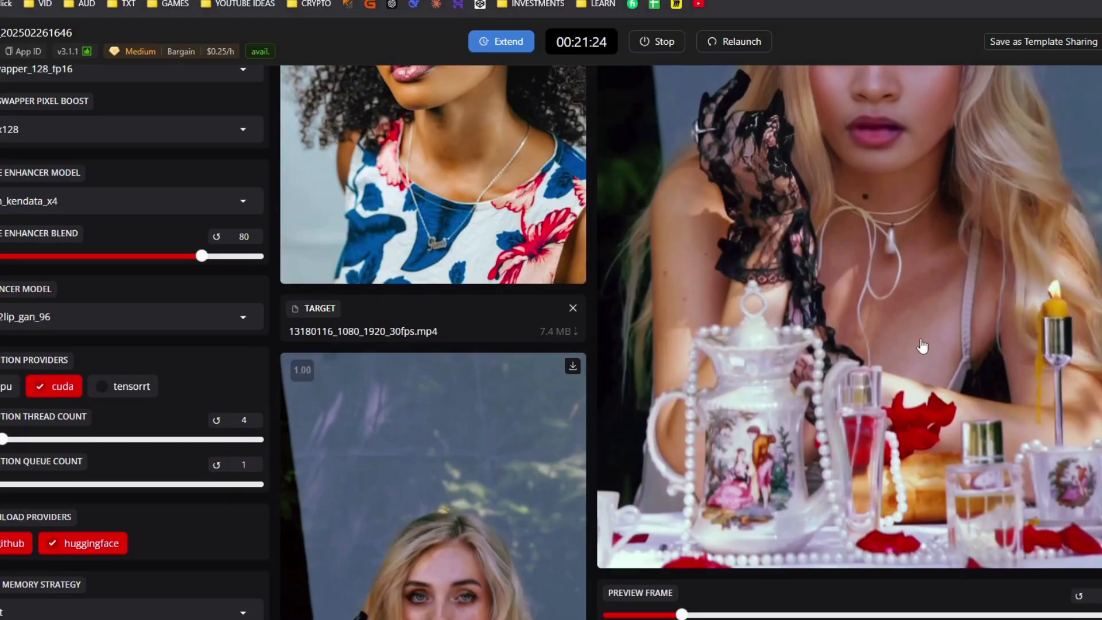
{"action": "scroll", "coordinate": [912, 345], "scroll_direction": "up", "scroll_amount": 2}
{"action": "scroll", "coordinate": [910, 342], "scroll_direction": "down", "scroll_amount": 6}
{"action": "scroll", "coordinate": [906, 344], "scroll_direction": "up", "scroll_amount": 6}
{"action": "scroll", "coordinate": [900, 377], "scroll_direction": "down", "scroll_amount": 8}
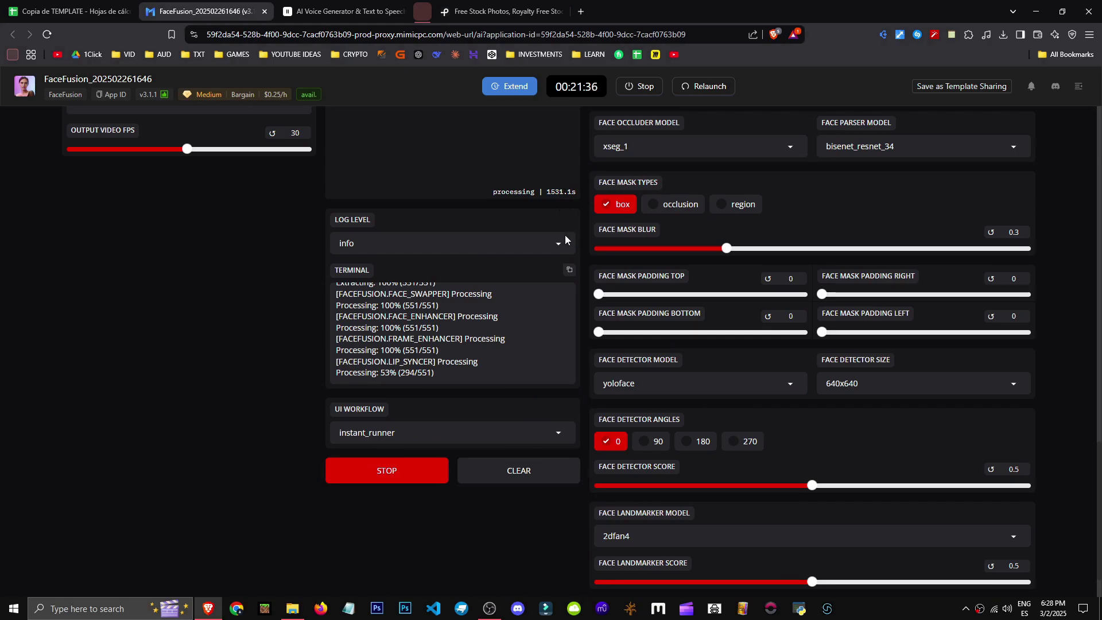
{"action": "scroll", "coordinate": [307, 325], "scroll_direction": "up", "scroll_amount": 6}
{"action": "scroll", "coordinate": [239, 507], "scroll_direction": "up", "scroll_amount": 8}
{"action": "scroll", "coordinate": [477, 408], "scroll_direction": "down", "scroll_amount": 5}
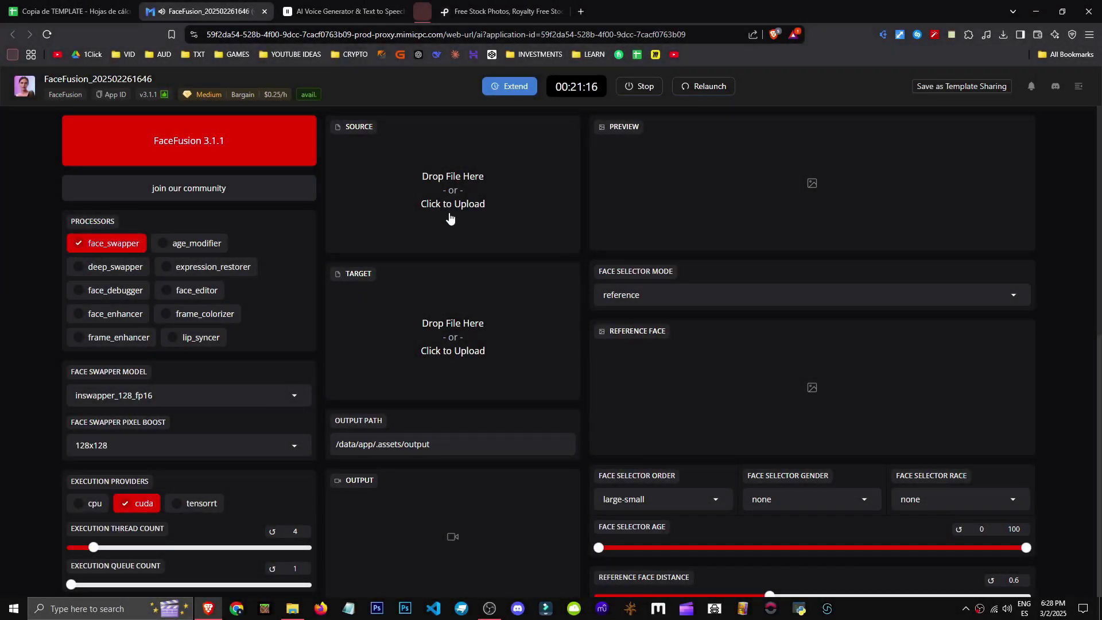
Upload b&w.mp4 as the target video and enable the frame_colorizer processor
{"action": "left_click", "coordinate": [445, 331]}
{"action": "double_click", "coordinate": [295, 126]}
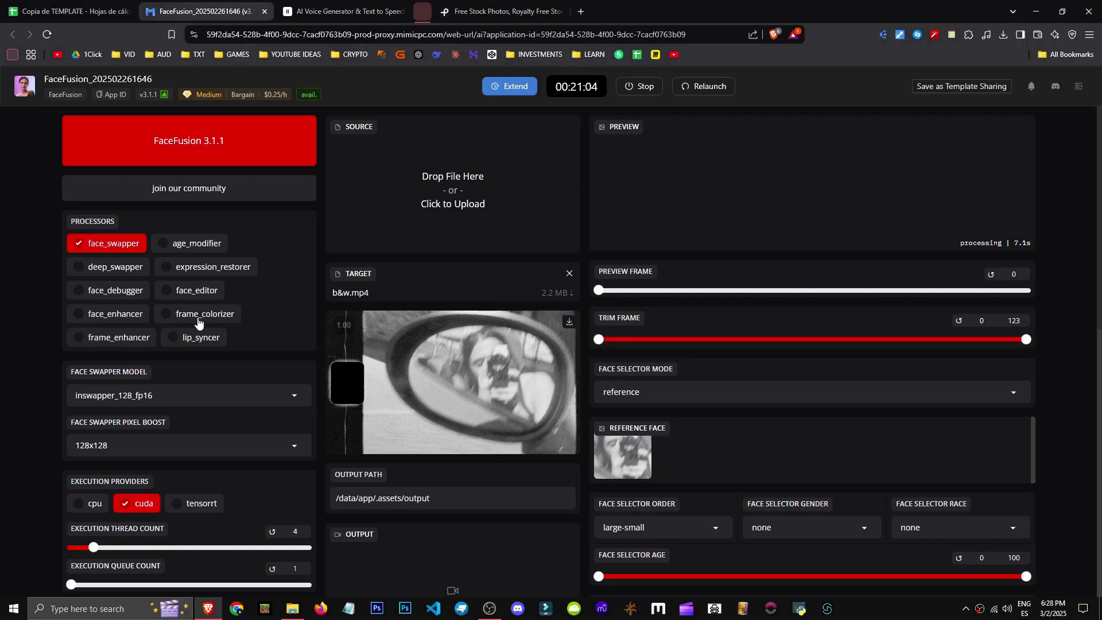
{"action": "left_click", "coordinate": [197, 319]}
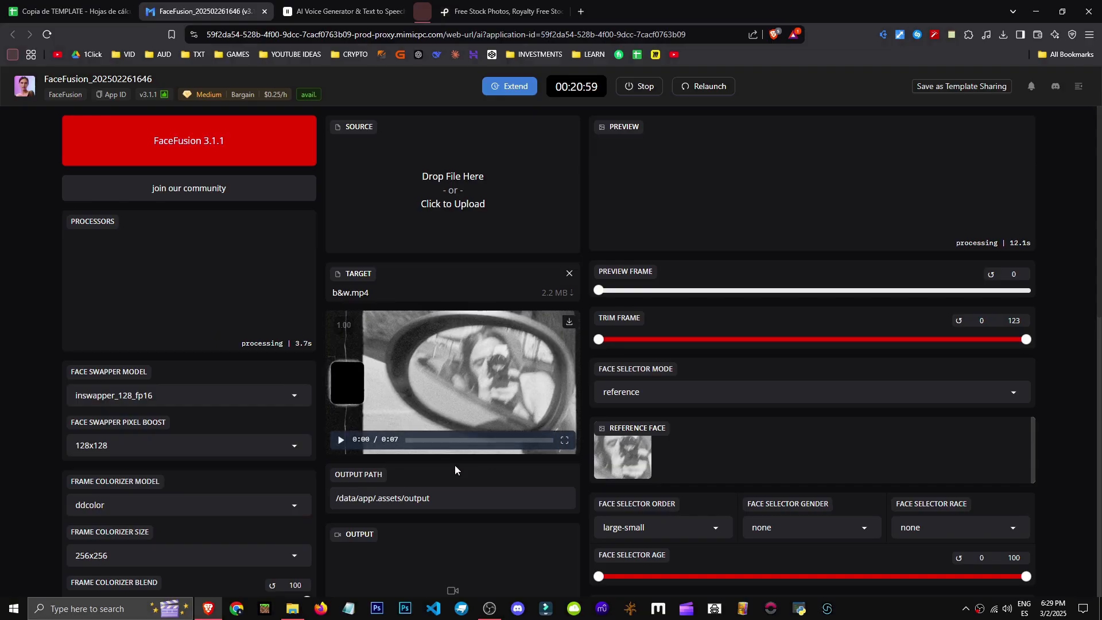
Scrub through the preview frames to examine the colorized result
{"action": "left_click", "coordinate": [564, 441]}
{"action": "left_click", "coordinate": [38, 590]}
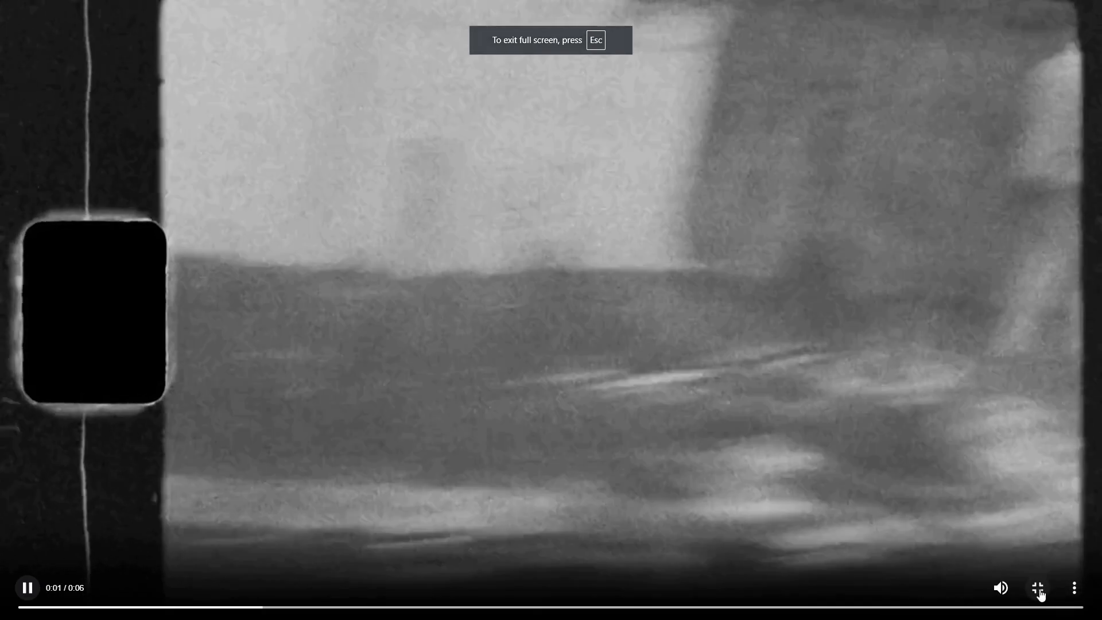
{"action": "left_click", "coordinate": [1037, 587]}
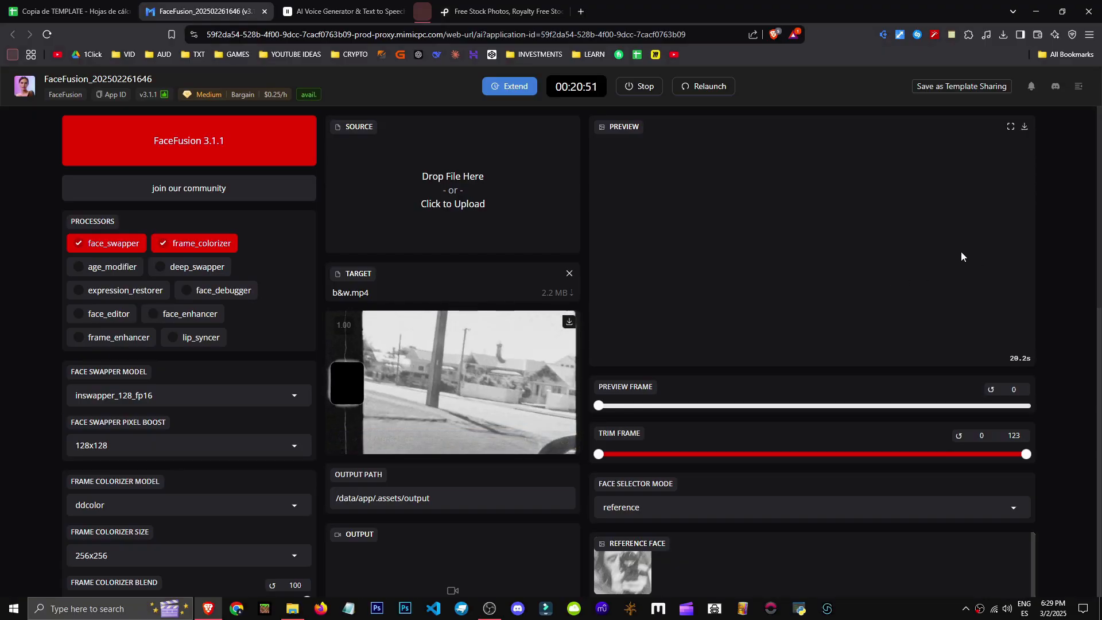
{"action": "left_click", "coordinate": [1011, 127]}
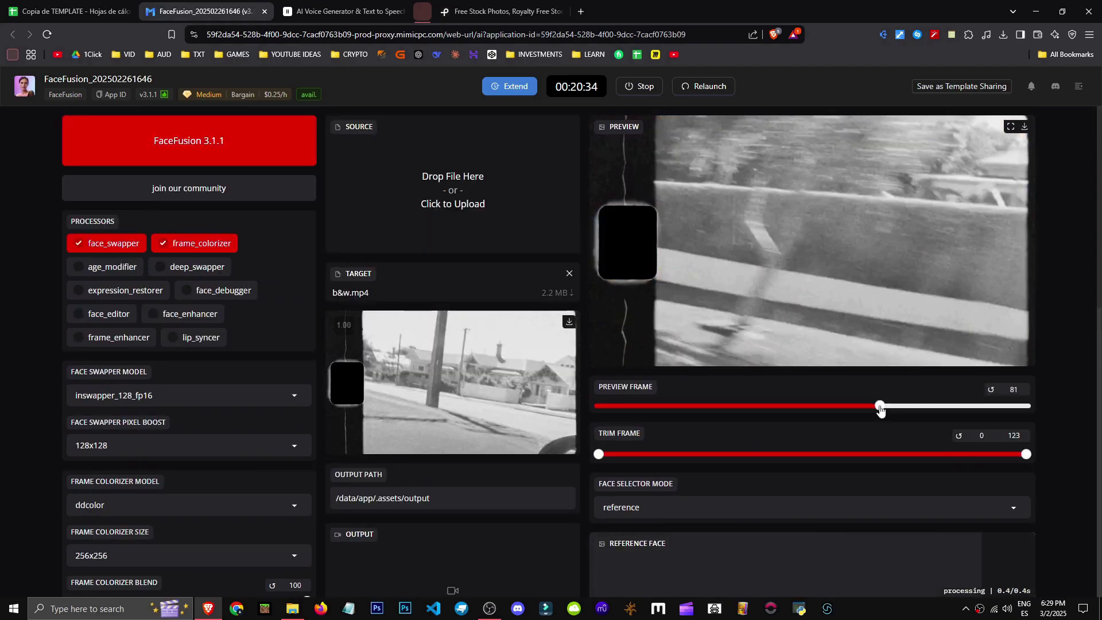
{"action": "left_click_drag", "start_coordinate": [881, 405], "coordinate": [817, 409]}
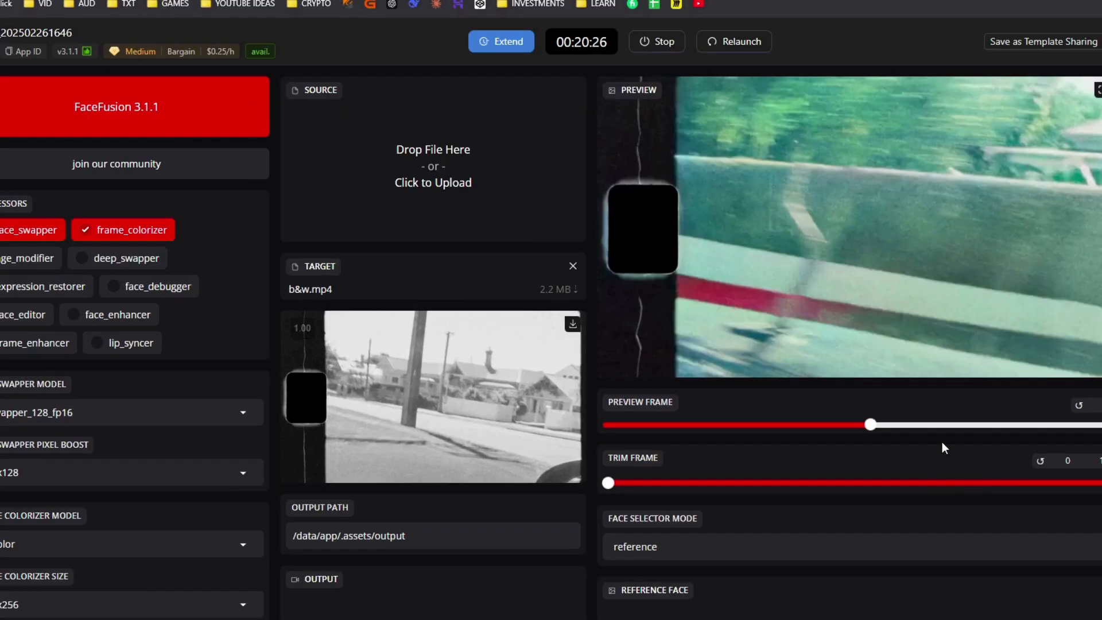
{"action": "left_click", "coordinate": [992, 425]}
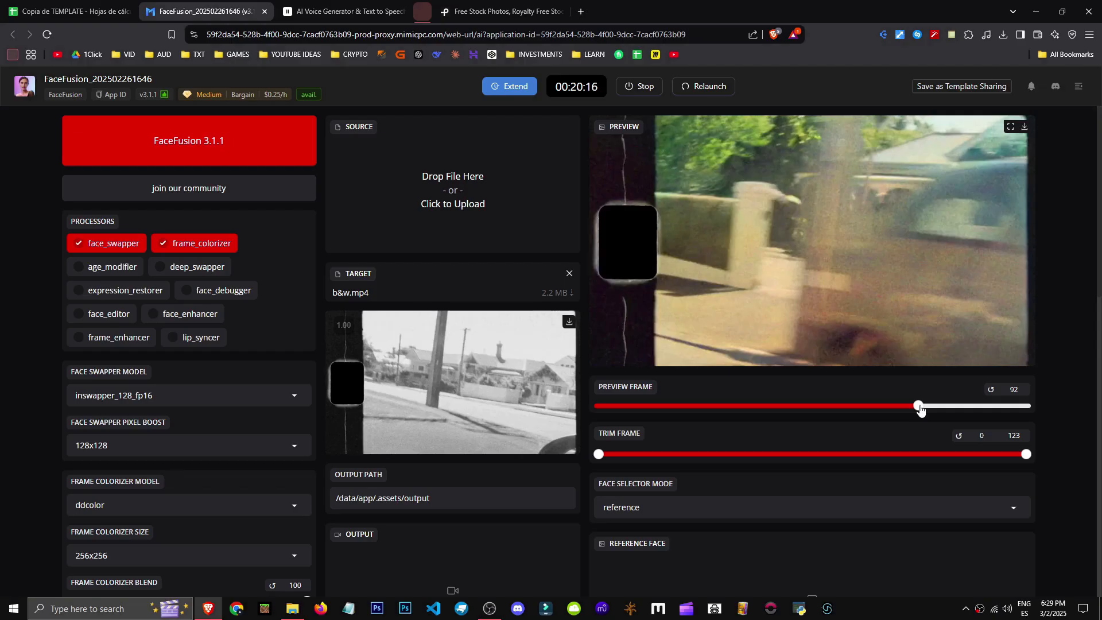
{"action": "left_click", "coordinate": [979, 407]}
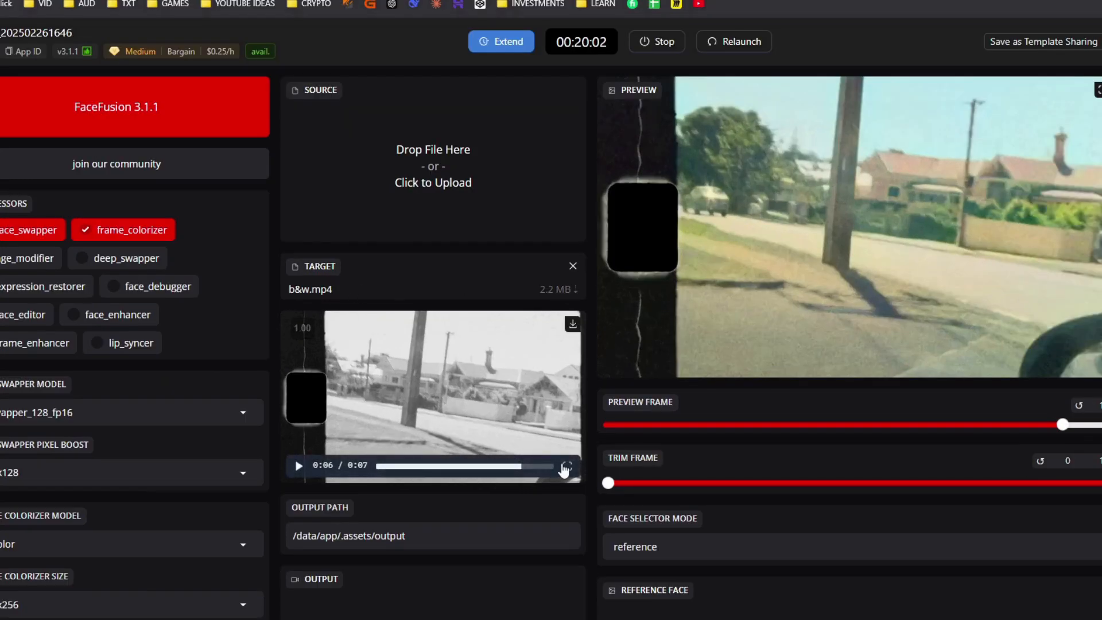
Disable the face_enhancer processor and enable the frame_enhancer processor
{"action": "left_click", "coordinate": [568, 467]}
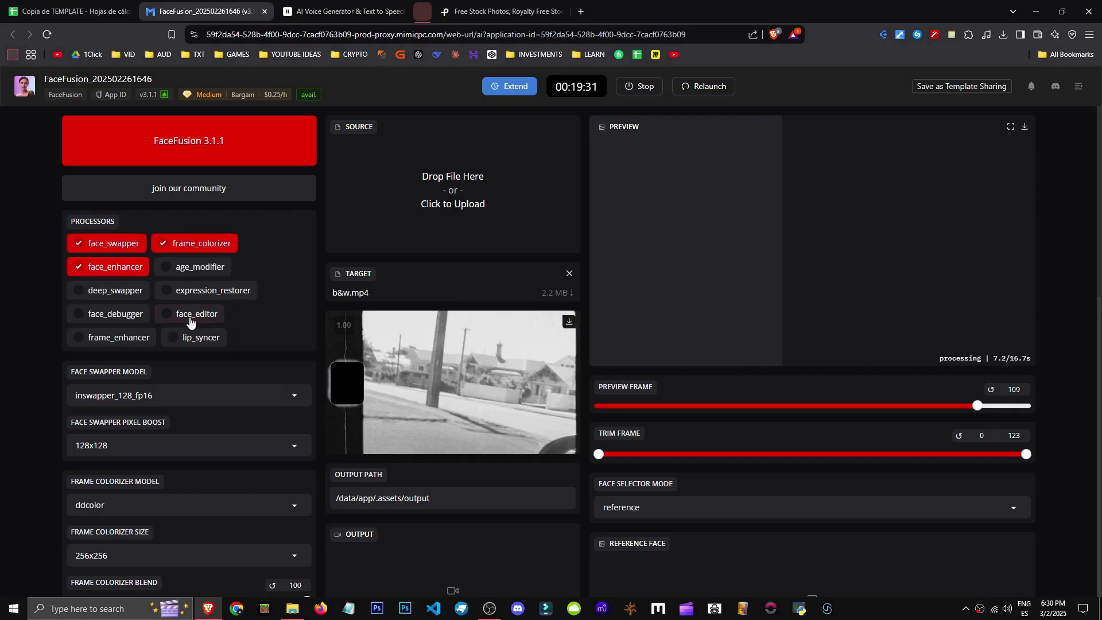
{"action": "left_click", "coordinate": [105, 271]}
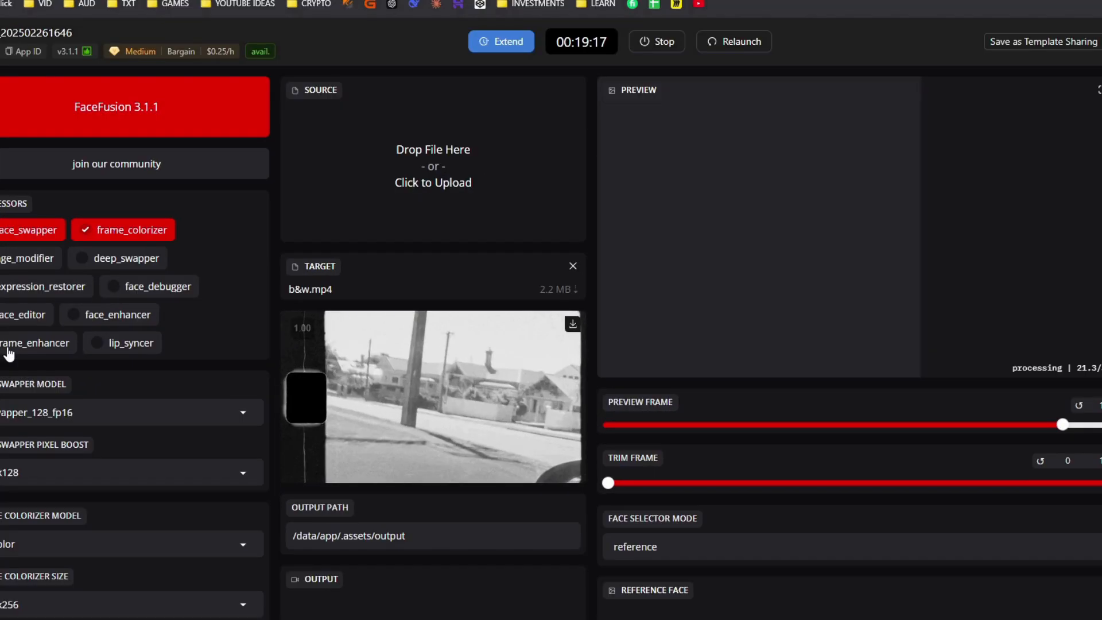
{"action": "left_click", "coordinate": [7, 347]}
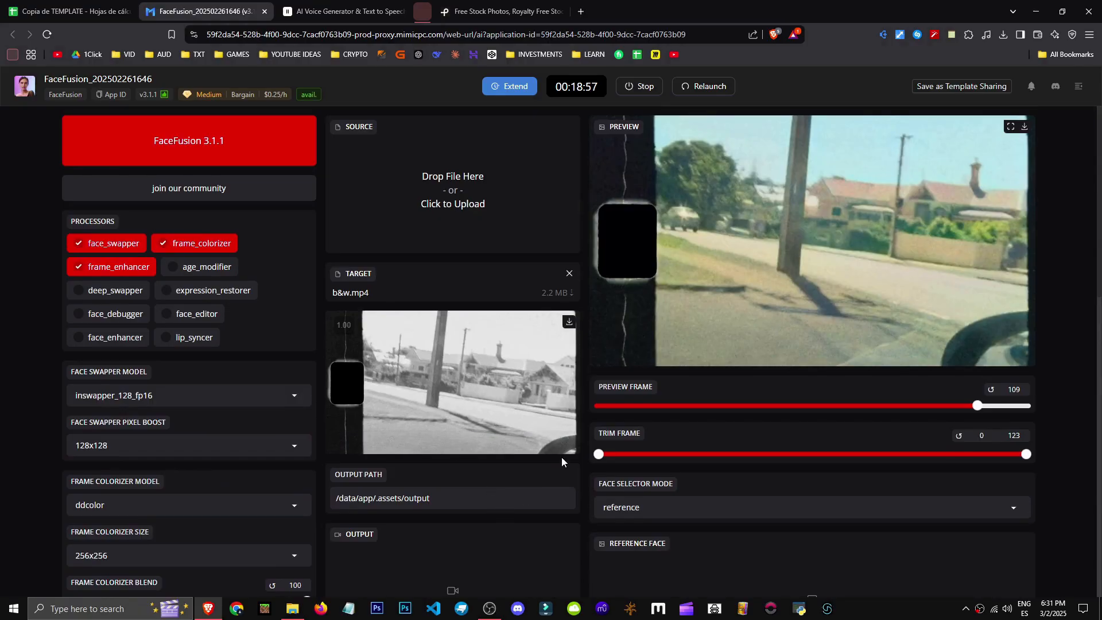
Examine the preview in fullscreen at different frames with the frame enhancer applied
{"action": "left_click", "coordinate": [566, 443]}
{"action": "key", "text": "Escape"}
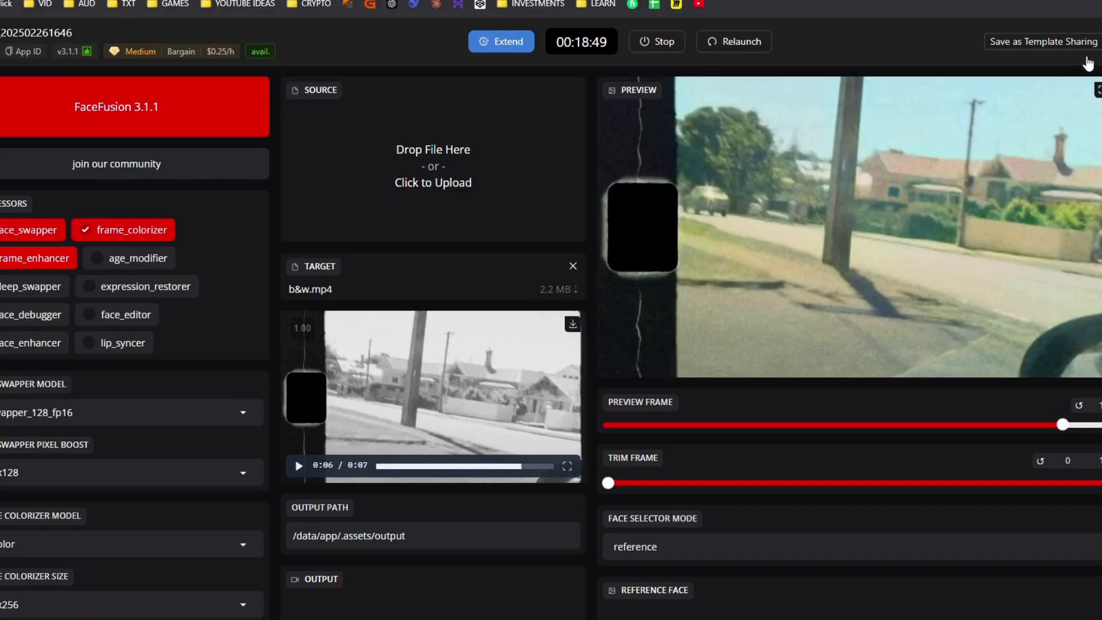
{"action": "left_click", "coordinate": [1096, 90]}
{"action": "key", "text": "Escape"}
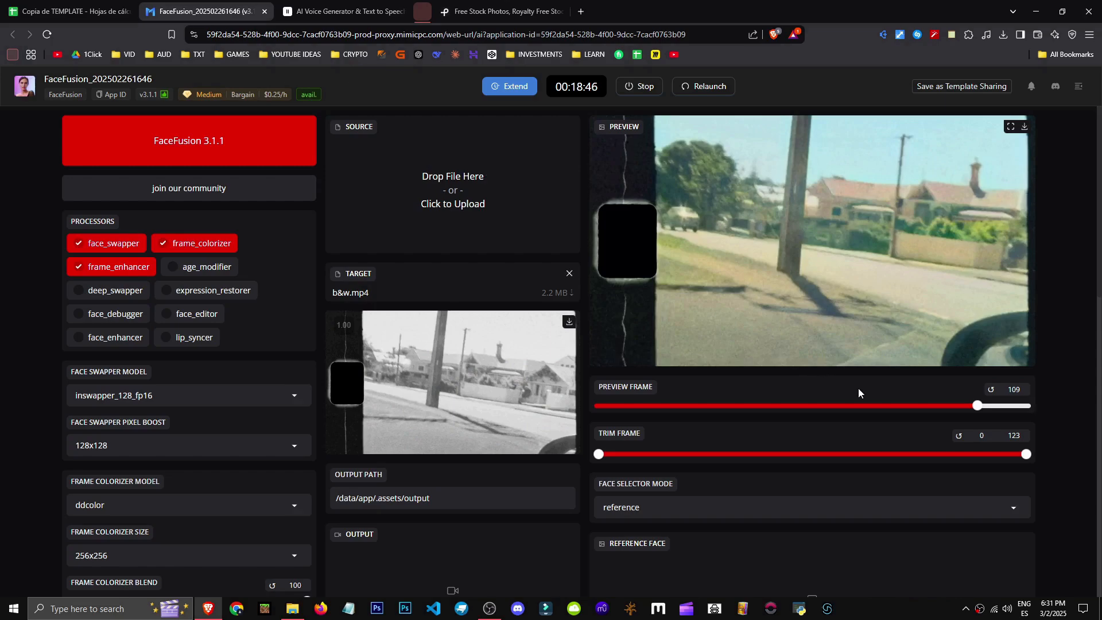
{"action": "left_click", "coordinate": [812, 405]}
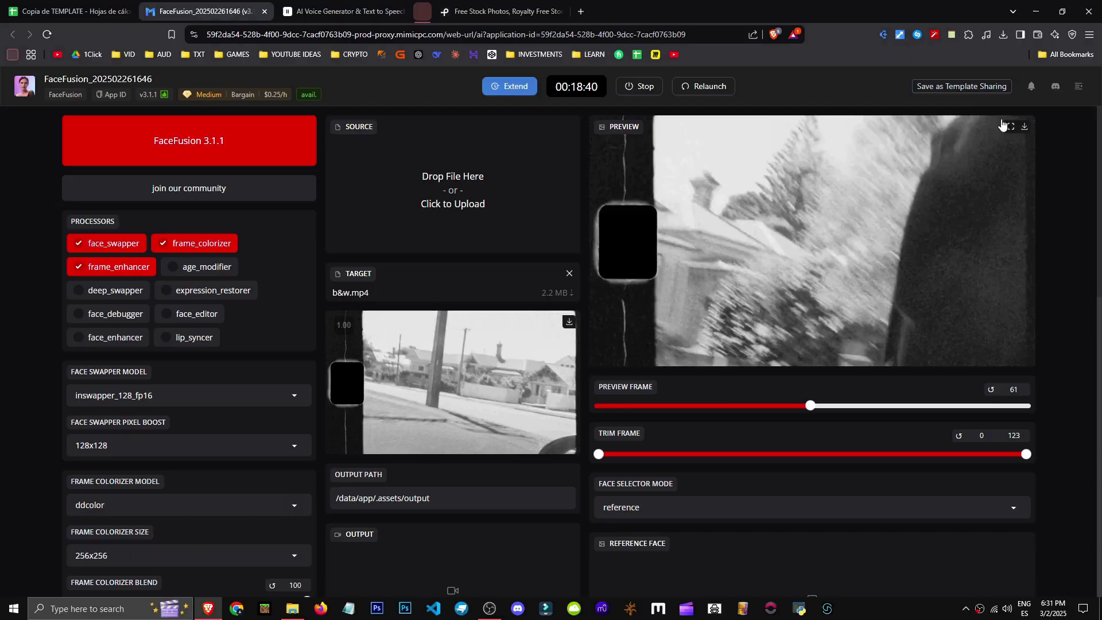
{"action": "left_click", "coordinate": [1010, 126]}
{"action": "key", "text": "Escape"}
{"action": "scroll", "coordinate": [733, 330], "scroll_direction": "down", "scroll_amount": 2}
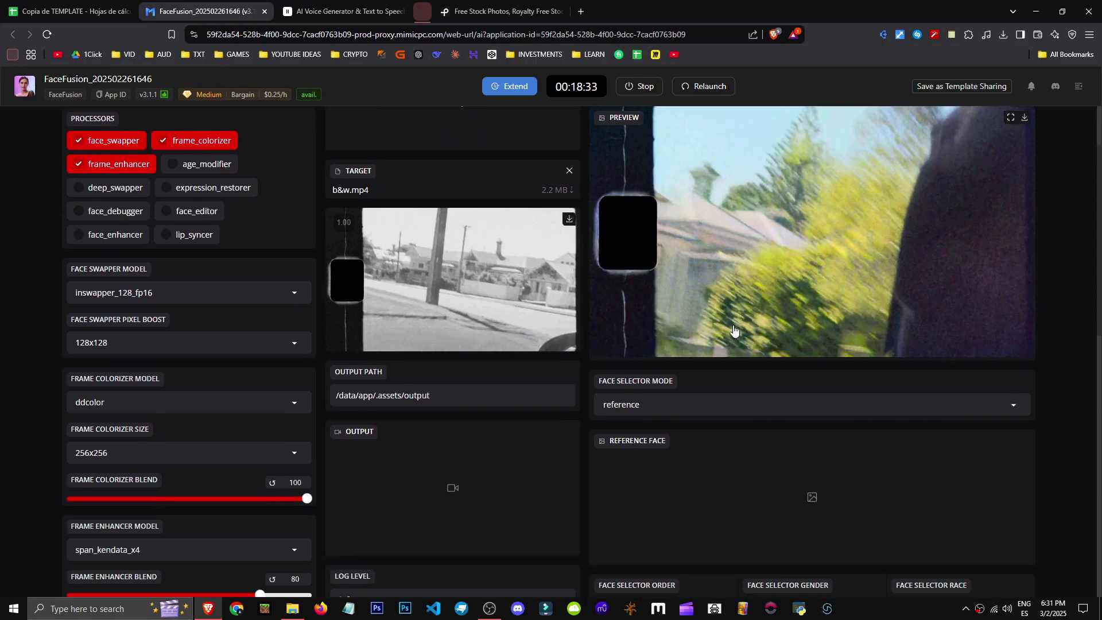
Remove b&w.mp4 from the target and load 13180116_1080_1920_30fps.mp4 as the new target video
{"action": "scroll", "coordinate": [763, 390], "scroll_direction": "down", "scroll_amount": 2}
{"action": "scroll", "coordinate": [743, 487], "scroll_direction": "down", "scroll_amount": 2}
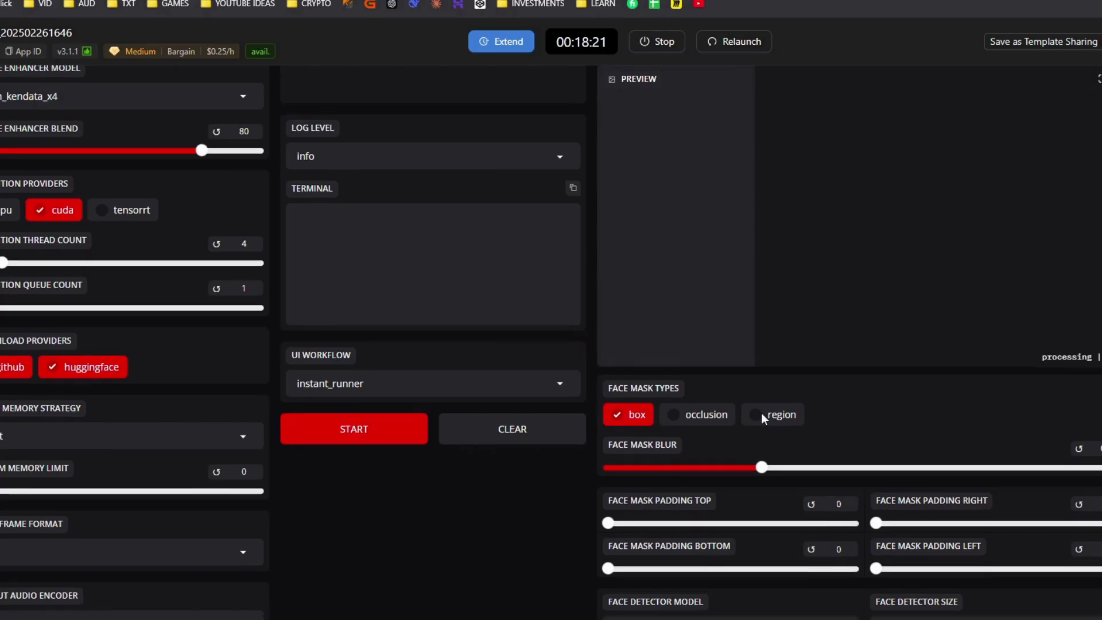
{"action": "scroll", "coordinate": [761, 459], "scroll_direction": "down", "scroll_amount": 5}
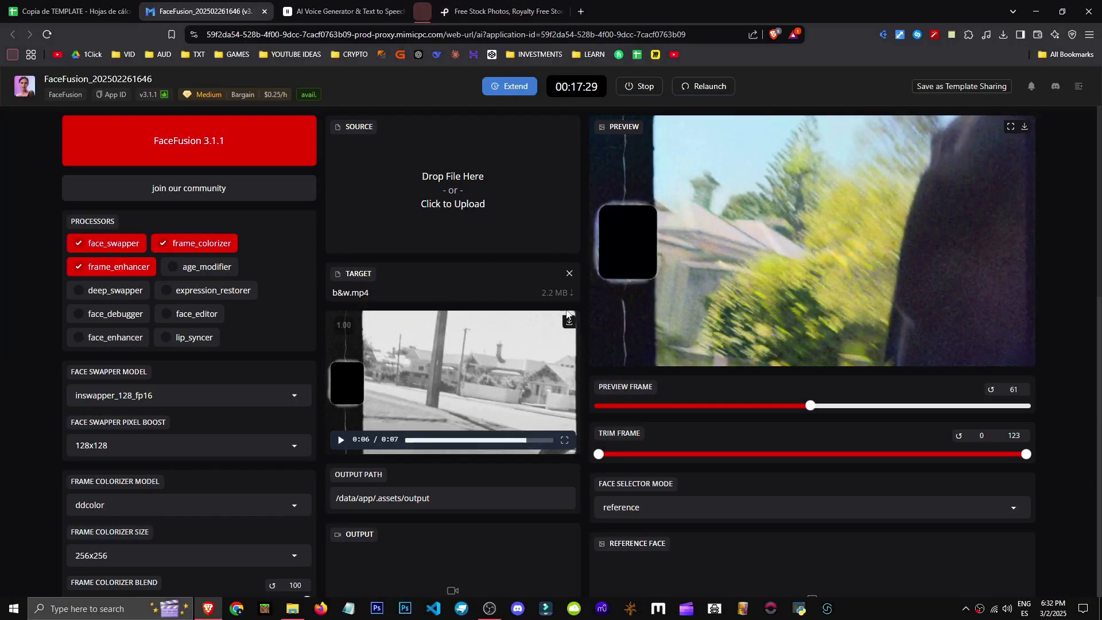
{"action": "left_click", "coordinate": [568, 274]}
{"action": "left_click", "coordinate": [433, 340]}
{"action": "double_click", "coordinate": [190, 148]}
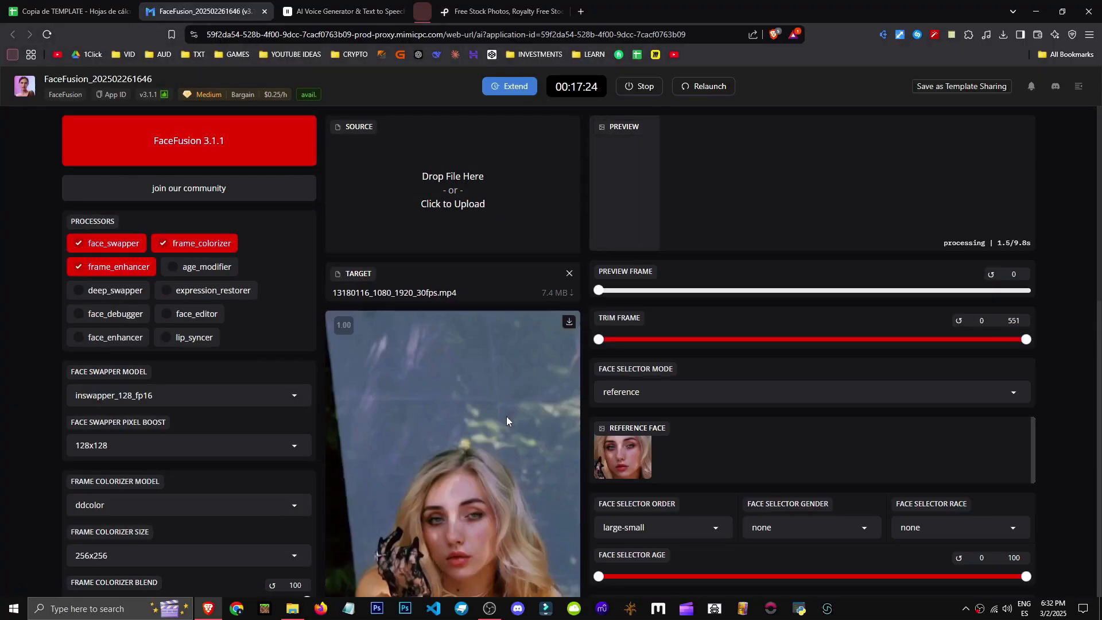
Disable the frame_colorizer processor and enable the age_modifier processor
{"action": "scroll", "coordinate": [321, 384], "scroll_direction": "down", "scroll_amount": 1}
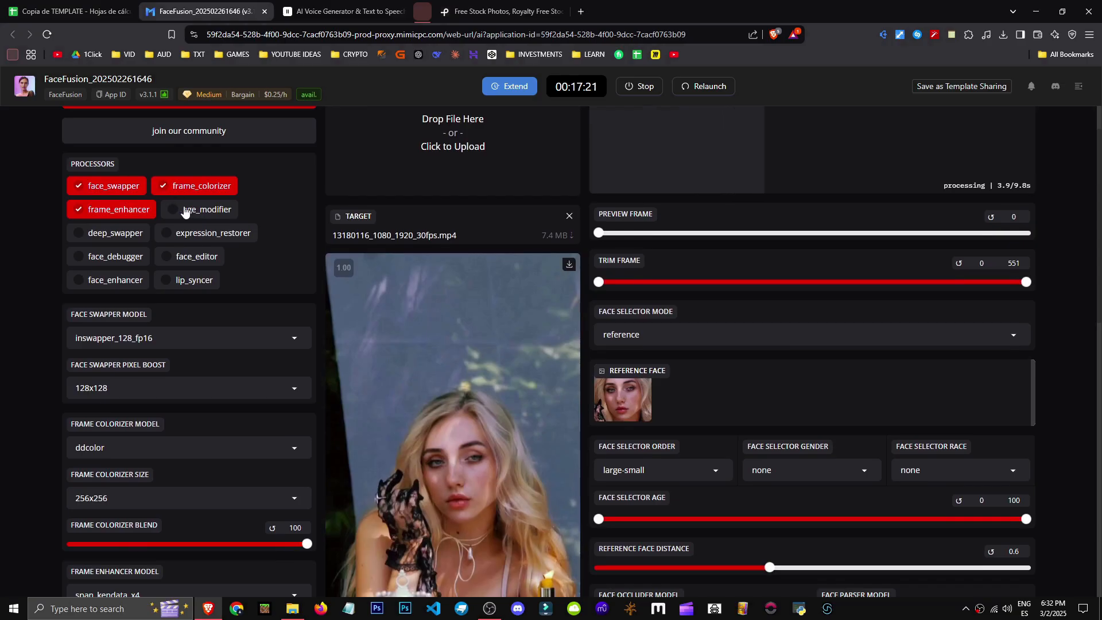
{"action": "scroll", "coordinate": [189, 223], "scroll_direction": "up", "scroll_amount": 1}
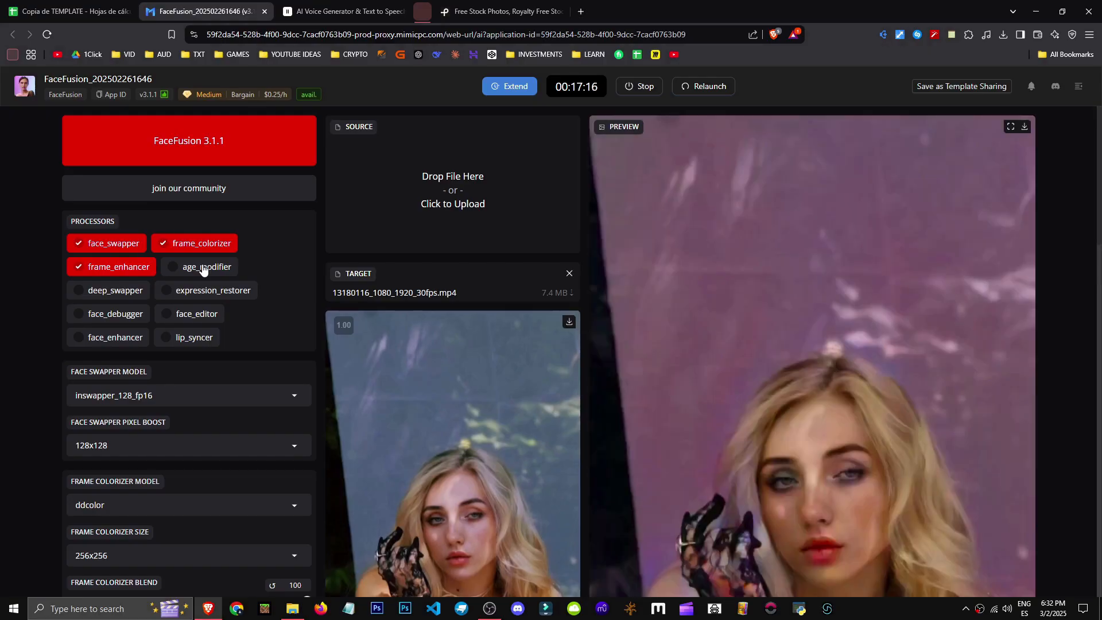
{"action": "left_click_drag", "start_coordinate": [201, 267], "coordinate": [264, 297]}
{"action": "scroll", "coordinate": [303, 430], "scroll_direction": "down", "scroll_amount": 5}
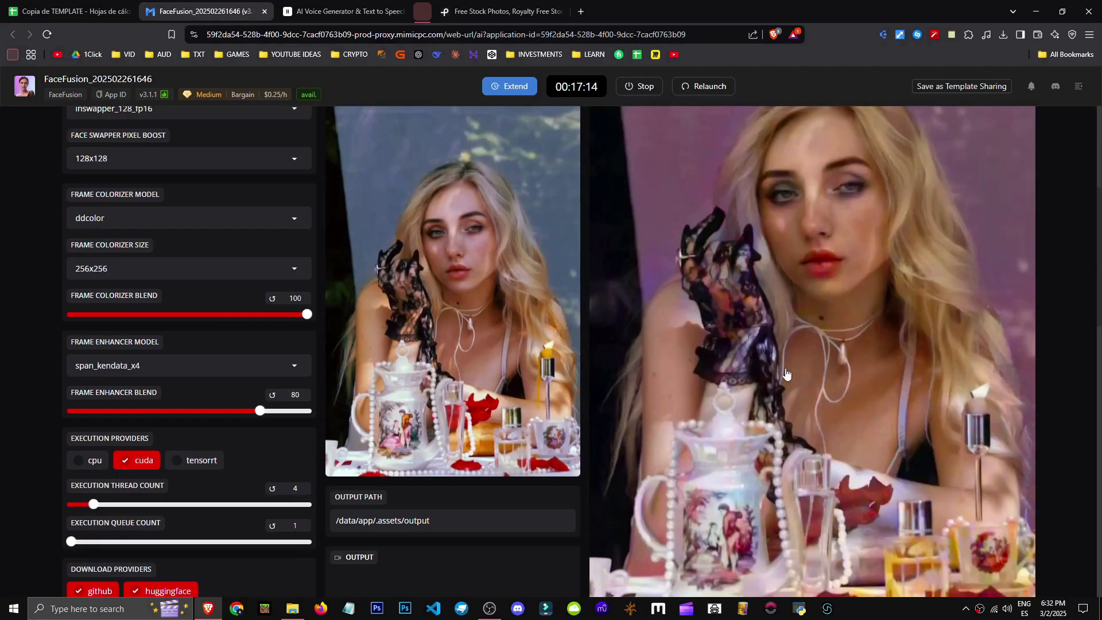
{"action": "scroll", "coordinate": [303, 431], "scroll_direction": "up", "scroll_amount": 5}
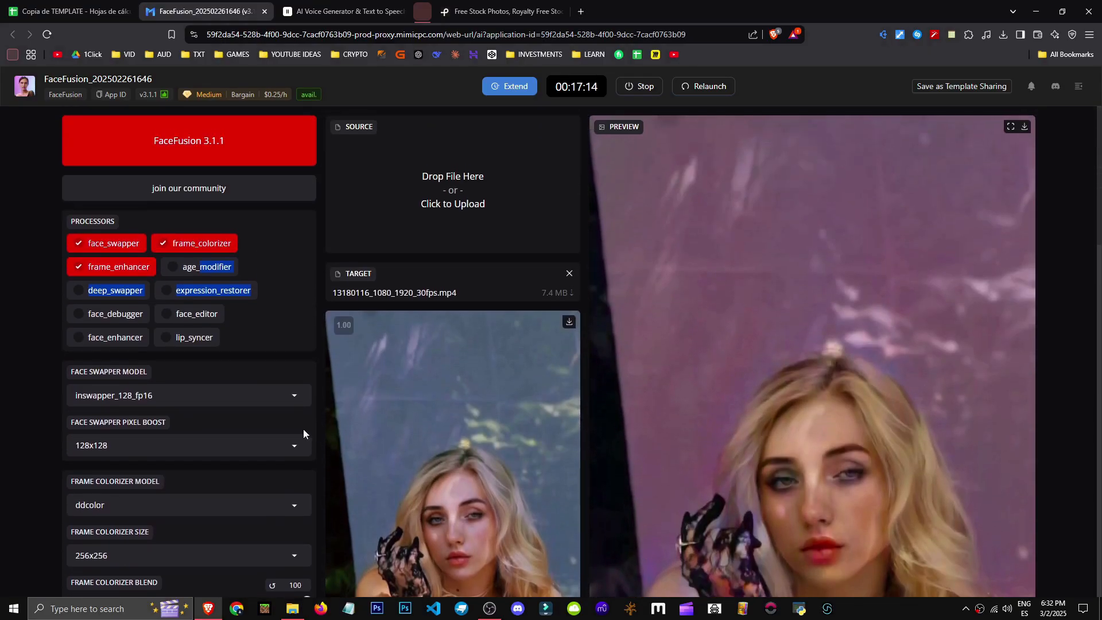
{"action": "left_click", "coordinate": [185, 246]}
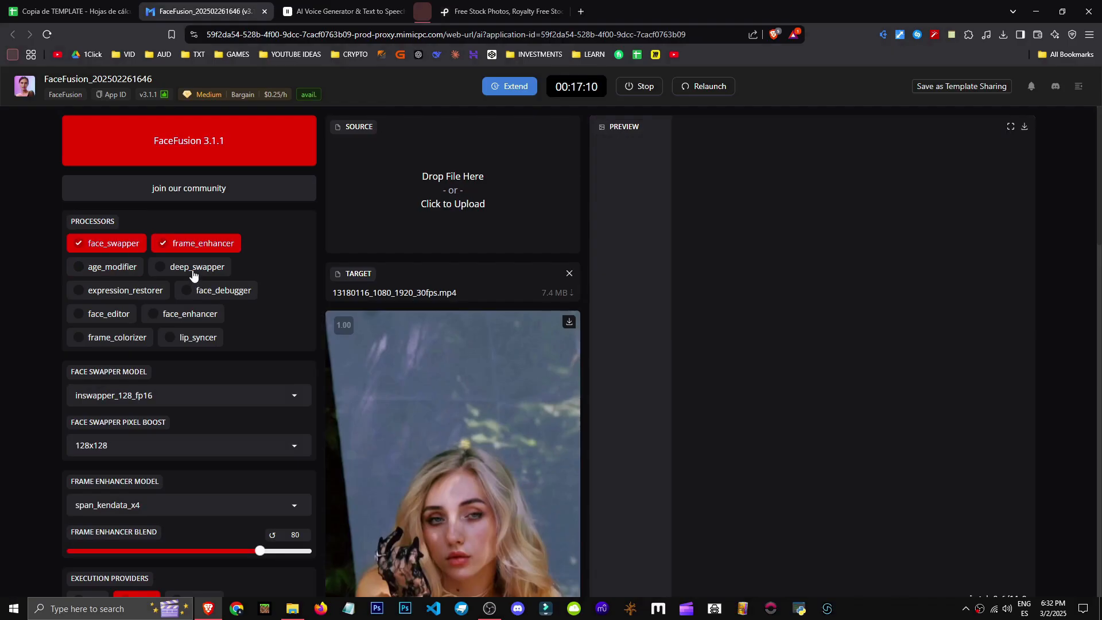
{"action": "left_click", "coordinate": [88, 267]}
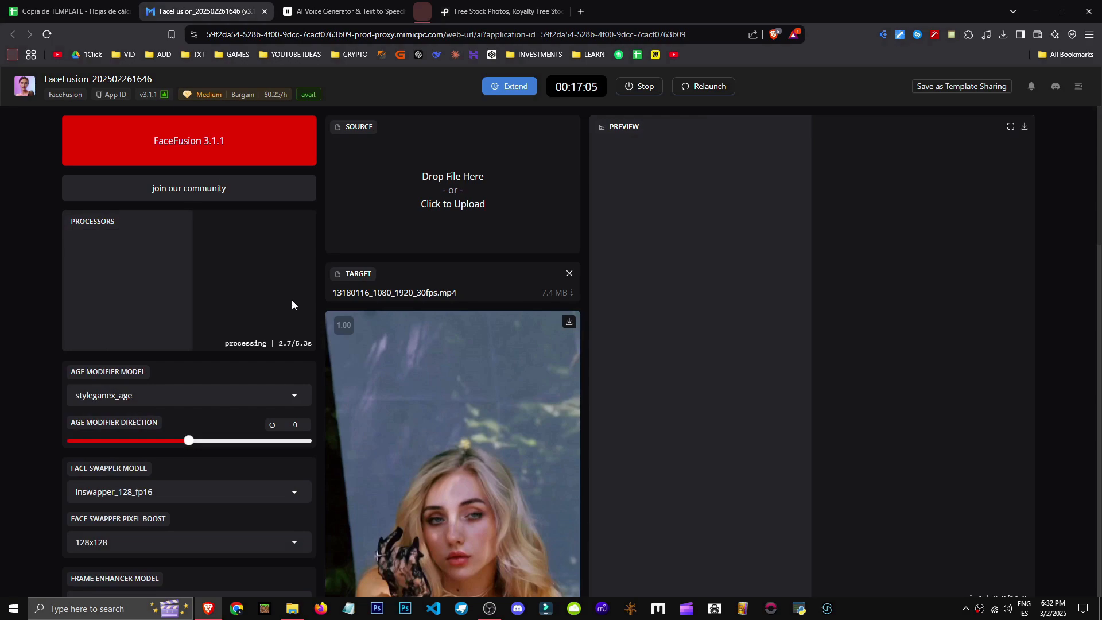
Set the face selector age range to 27–33
{"action": "scroll", "coordinate": [975, 340], "scroll_direction": "down", "scroll_amount": 5}
{"action": "scroll", "coordinate": [975, 341], "scroll_direction": "down", "scroll_amount": 10}
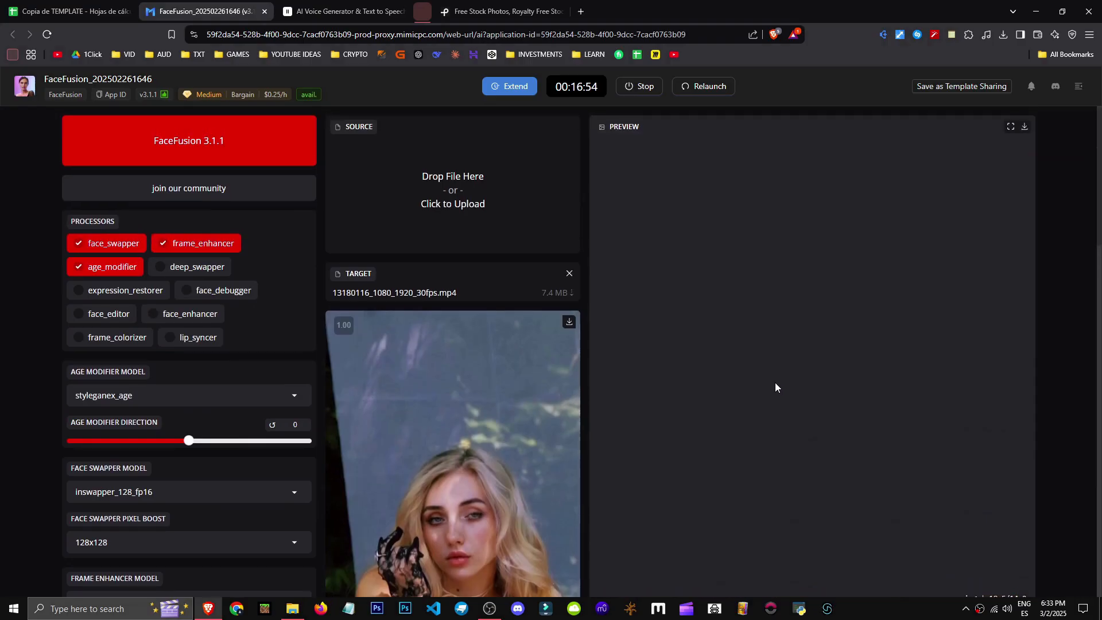
{"action": "scroll", "coordinate": [774, 390], "scroll_direction": "down", "scroll_amount": 5}
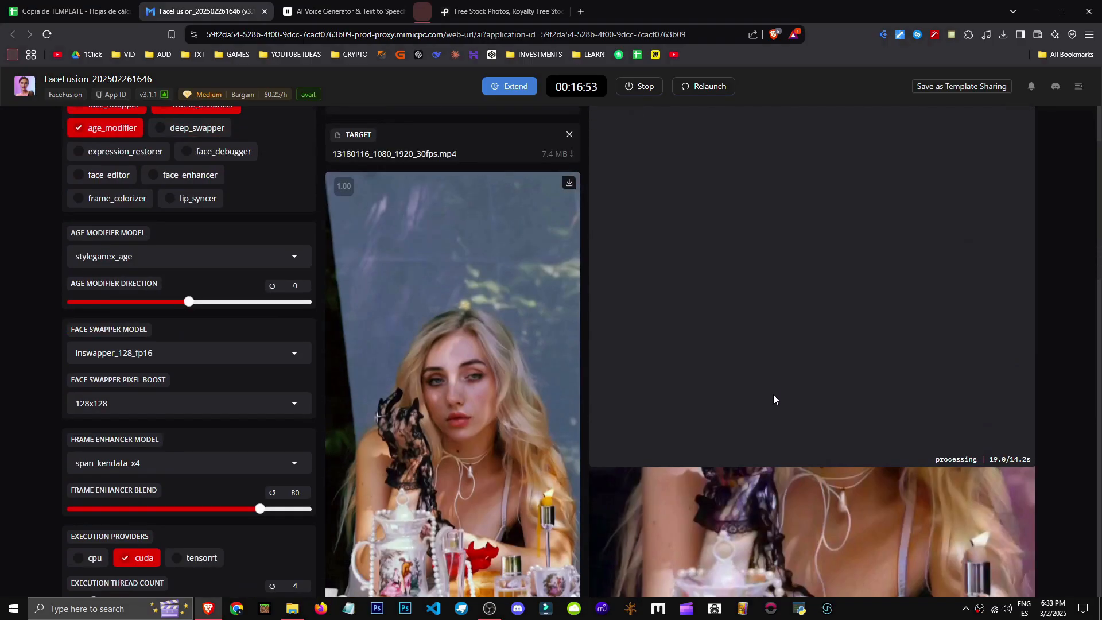
{"action": "scroll", "coordinate": [774, 399], "scroll_direction": "up", "scroll_amount": 4}
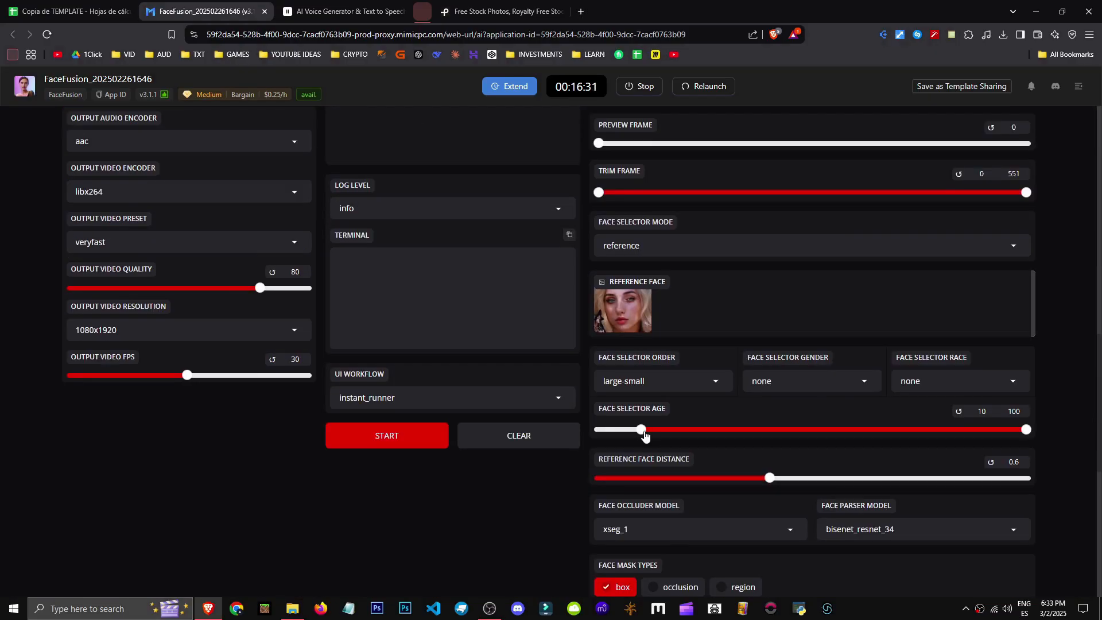
{"action": "left_click_drag", "start_coordinate": [1020, 436], "coordinate": [720, 437]}
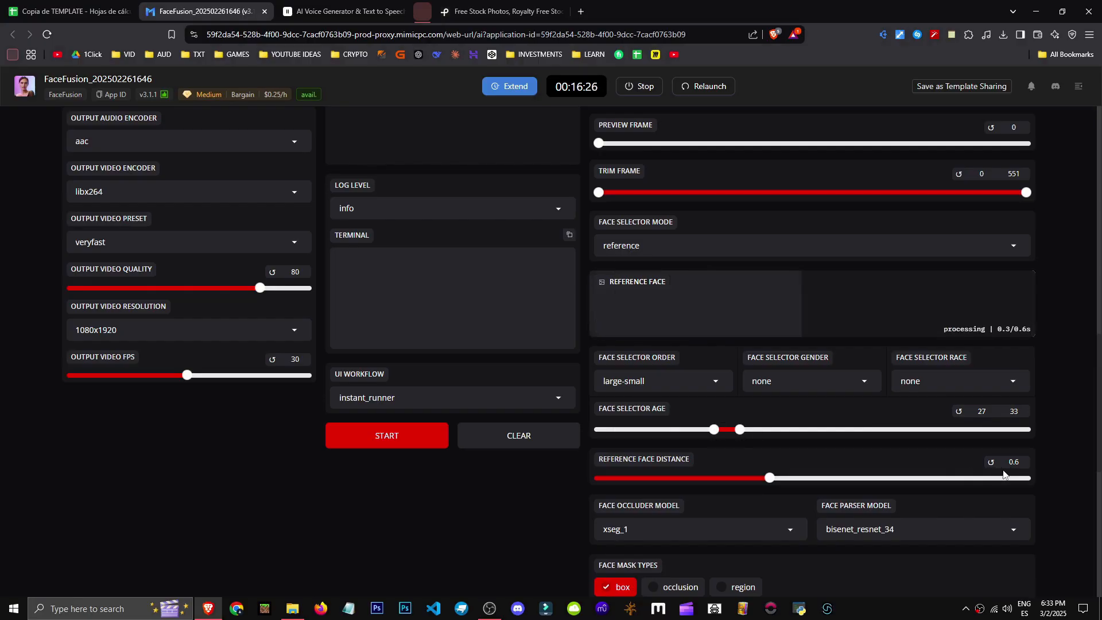
Adjust the upper limit of the face selector age range
{"action": "scroll", "coordinate": [721, 439], "scroll_direction": "up", "scroll_amount": 6}
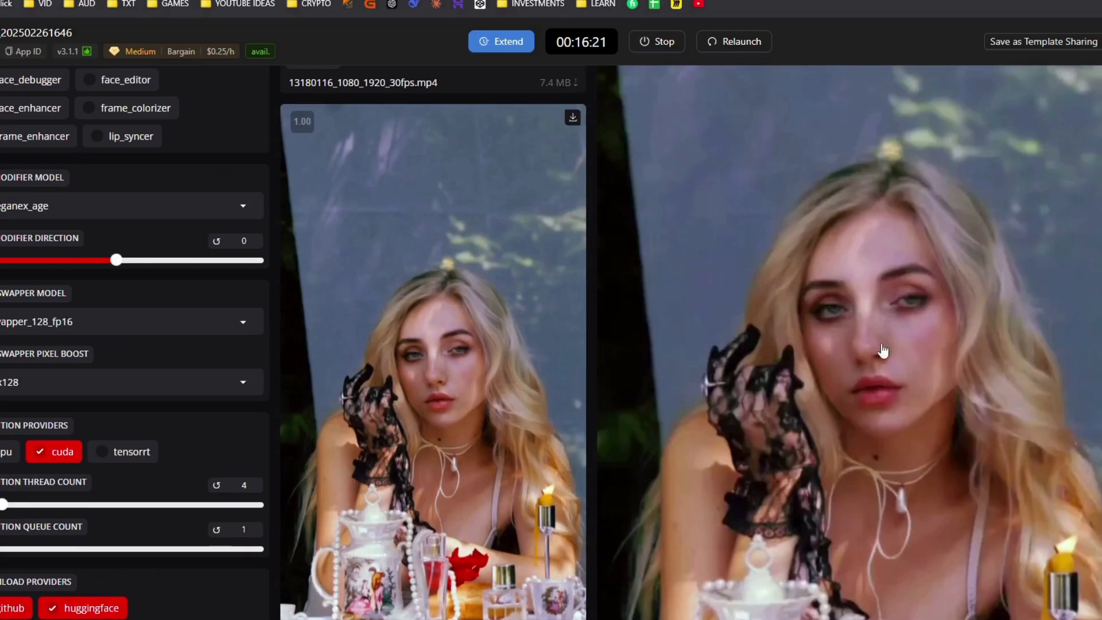
{"action": "scroll", "coordinate": [886, 328], "scroll_direction": "down", "scroll_amount": 8}
{"action": "scroll", "coordinate": [783, 526], "scroll_direction": "up", "scroll_amount": 2}
{"action": "left_click", "coordinate": [710, 455]}
{"action": "scroll", "coordinate": [793, 370], "scroll_direction": "up", "scroll_amount": 7}
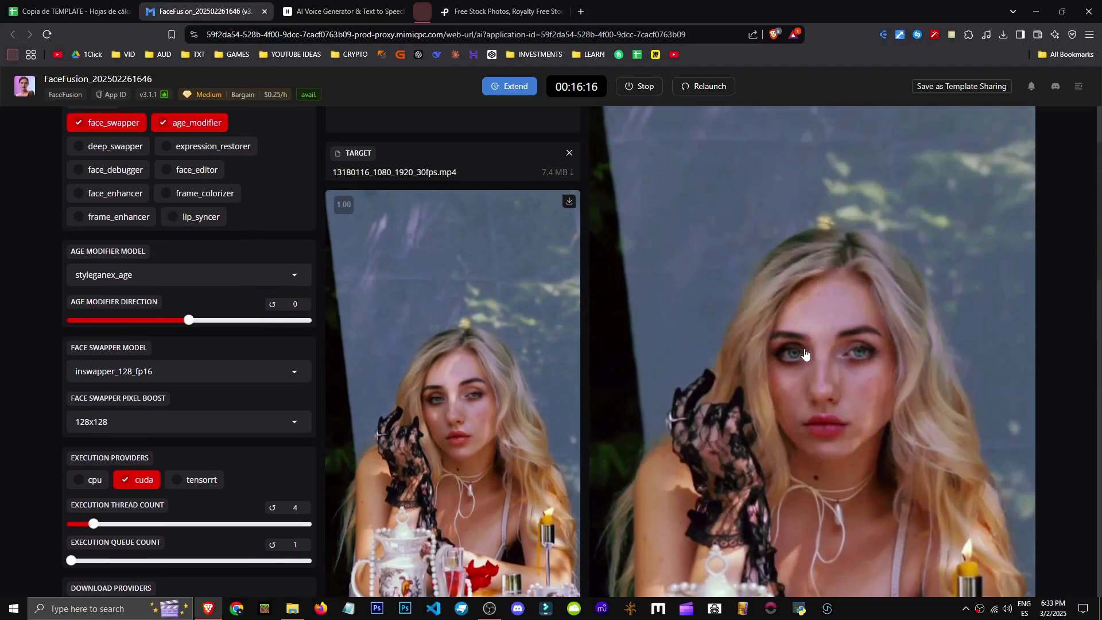
{"action": "scroll", "coordinate": [804, 367], "scroll_direction": "down", "scroll_amount": 13}
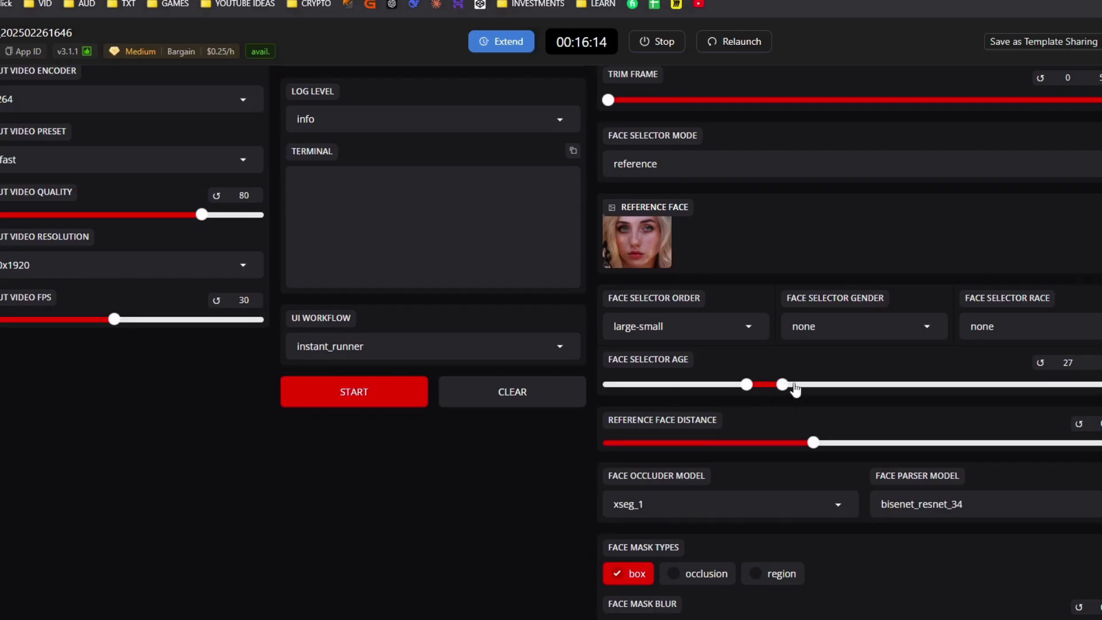
{"action": "left_click_drag", "start_coordinate": [777, 384], "coordinate": [823, 385]}
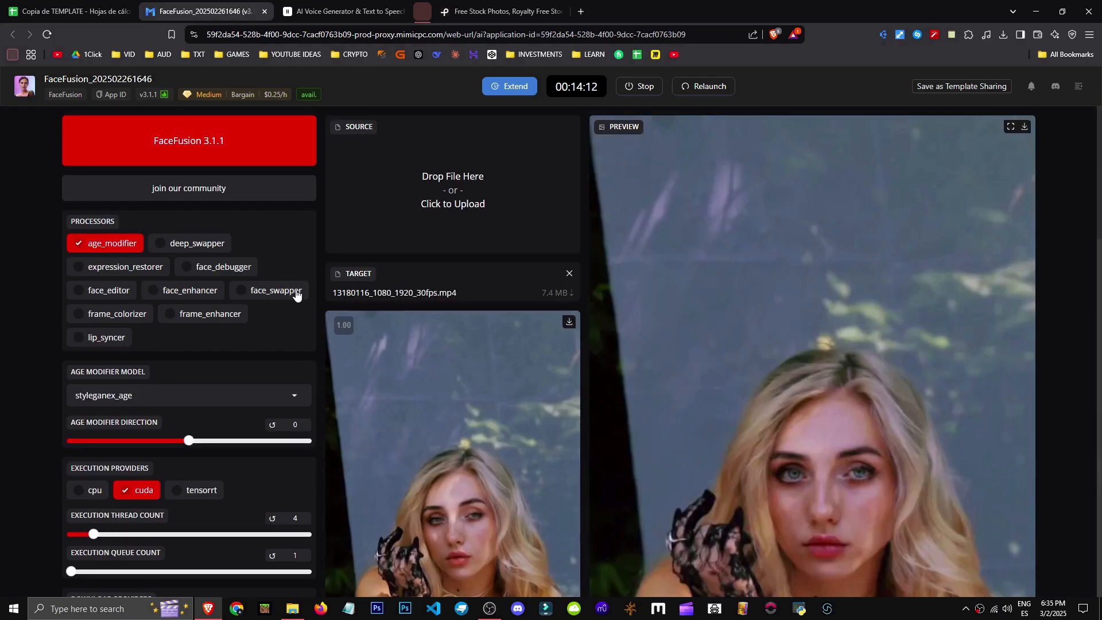
Adjust the reference face distance slider
{"action": "scroll", "coordinate": [256, 413], "scroll_direction": "down", "scroll_amount": 2}
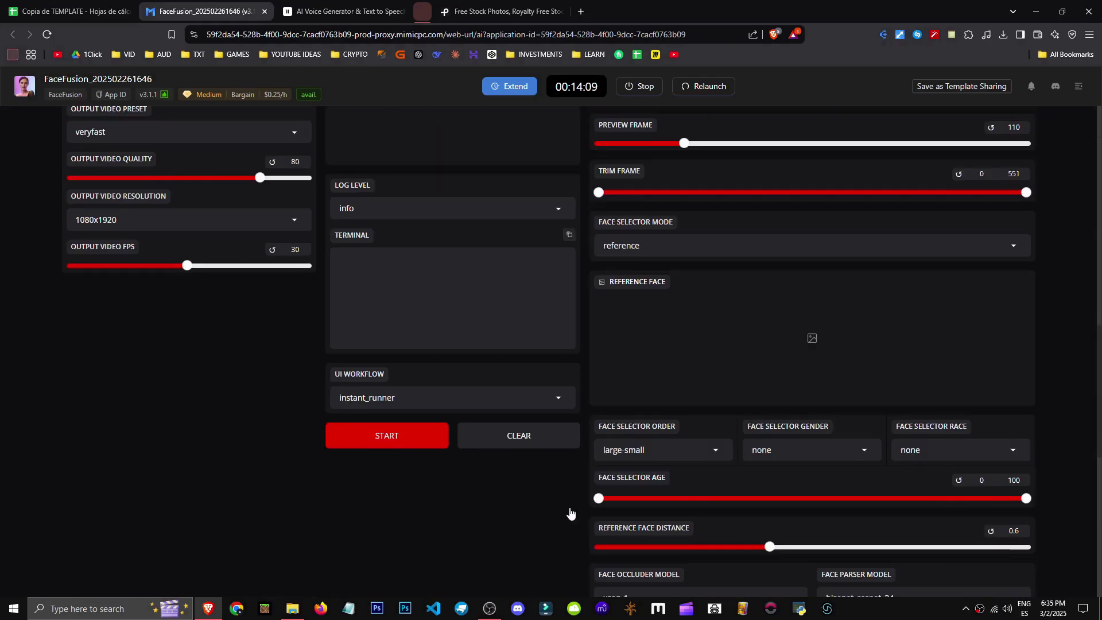
{"action": "left_click_drag", "start_coordinate": [600, 477], "coordinate": [669, 483]}
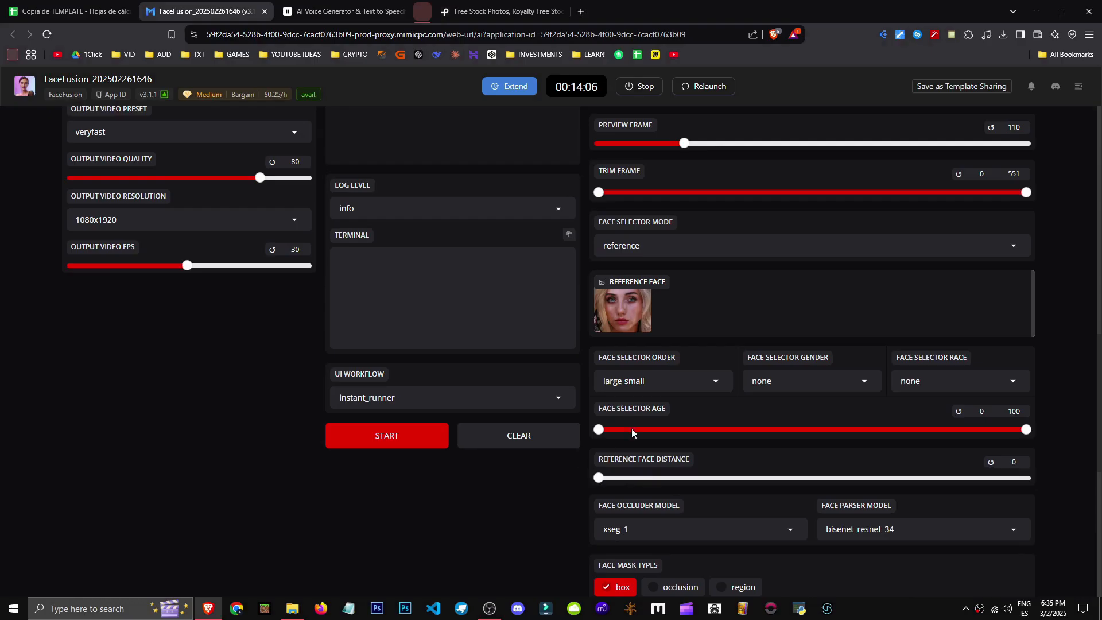
Set the age modifier direction to 59
{"action": "scroll", "coordinate": [649, 445], "scroll_direction": "up", "scroll_amount": 11}
{"action": "scroll", "coordinate": [431, 281], "scroll_direction": "down", "scroll_amount": 7}
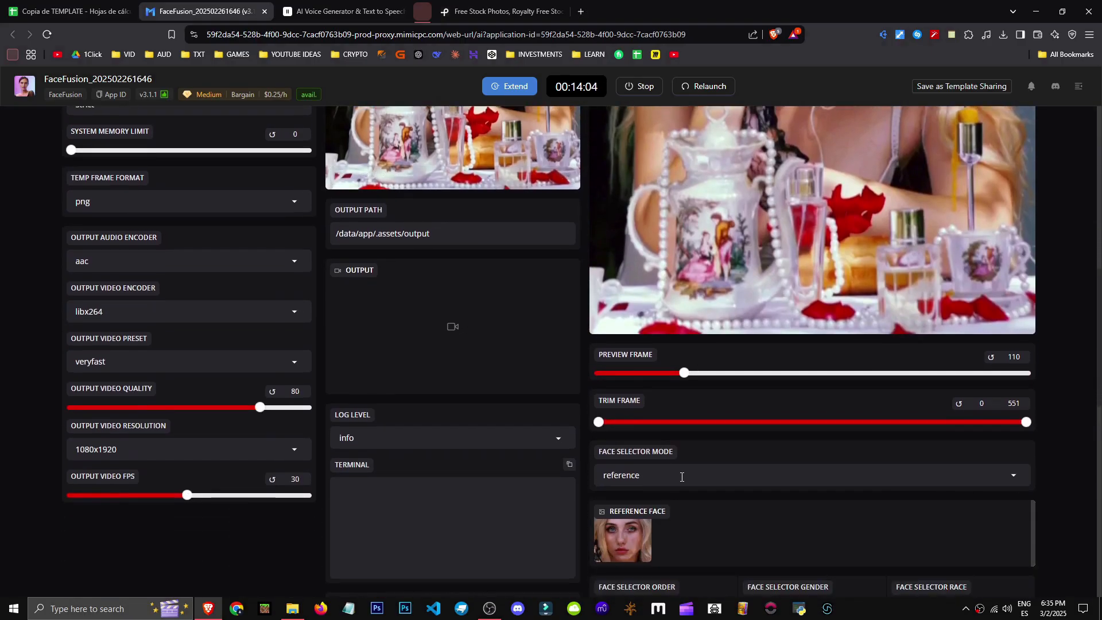
{"action": "scroll", "coordinate": [482, 280], "scroll_direction": "down", "scroll_amount": 3}
{"action": "scroll", "coordinate": [718, 488], "scroll_direction": "up", "scroll_amount": 10}
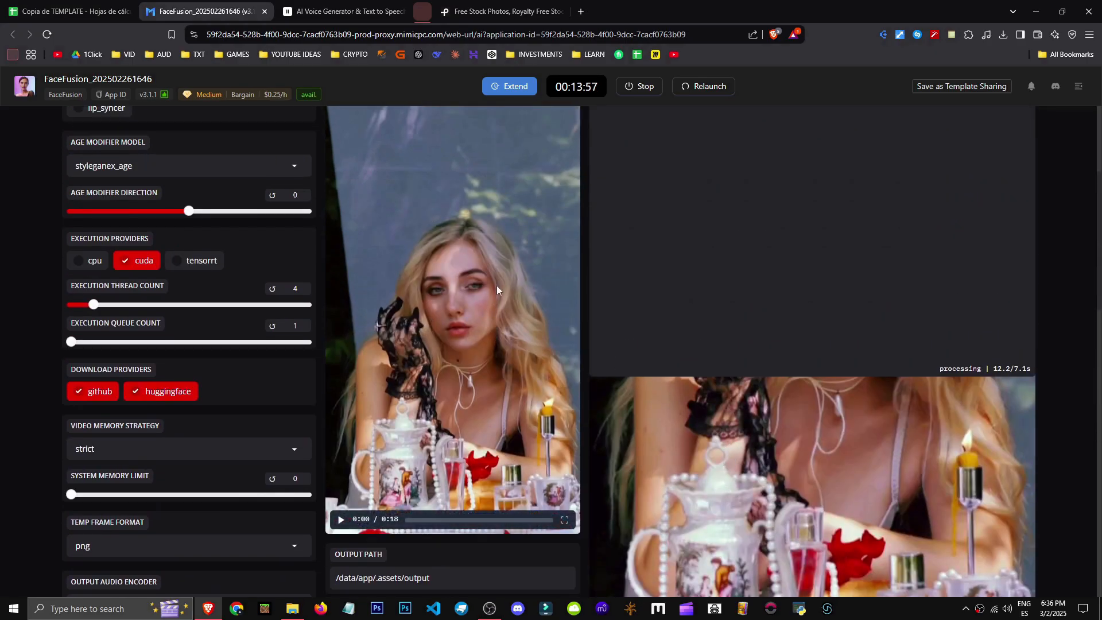
{"action": "scroll", "coordinate": [105, 246], "scroll_direction": "up", "scroll_amount": 4}
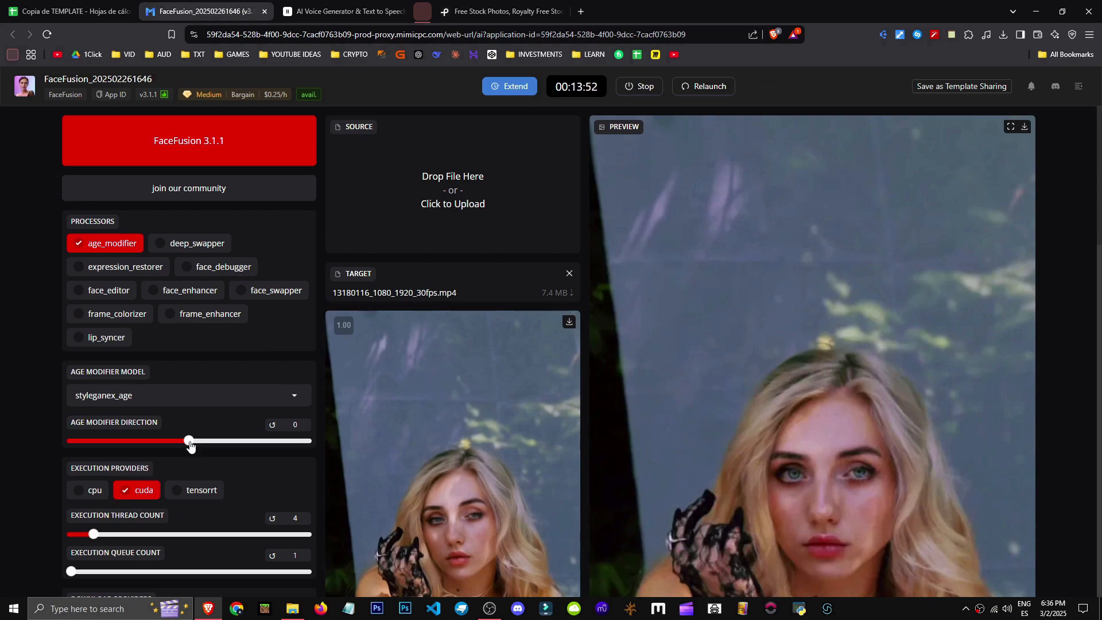
{"action": "left_click_drag", "start_coordinate": [278, 446], "coordinate": [259, 442]}
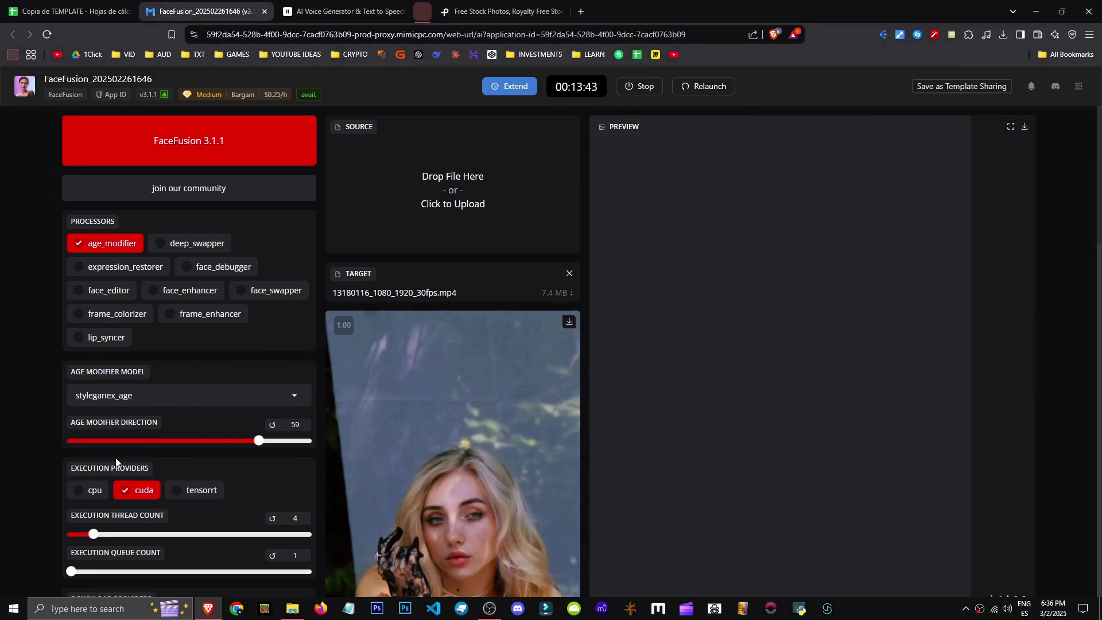
Enable the deep_swapper and face_swapper processors alongside the age modifier
{"action": "scroll", "coordinate": [192, 363], "scroll_direction": "down", "scroll_amount": 3}
{"action": "scroll", "coordinate": [299, 431], "scroll_direction": "up", "scroll_amount": 2}
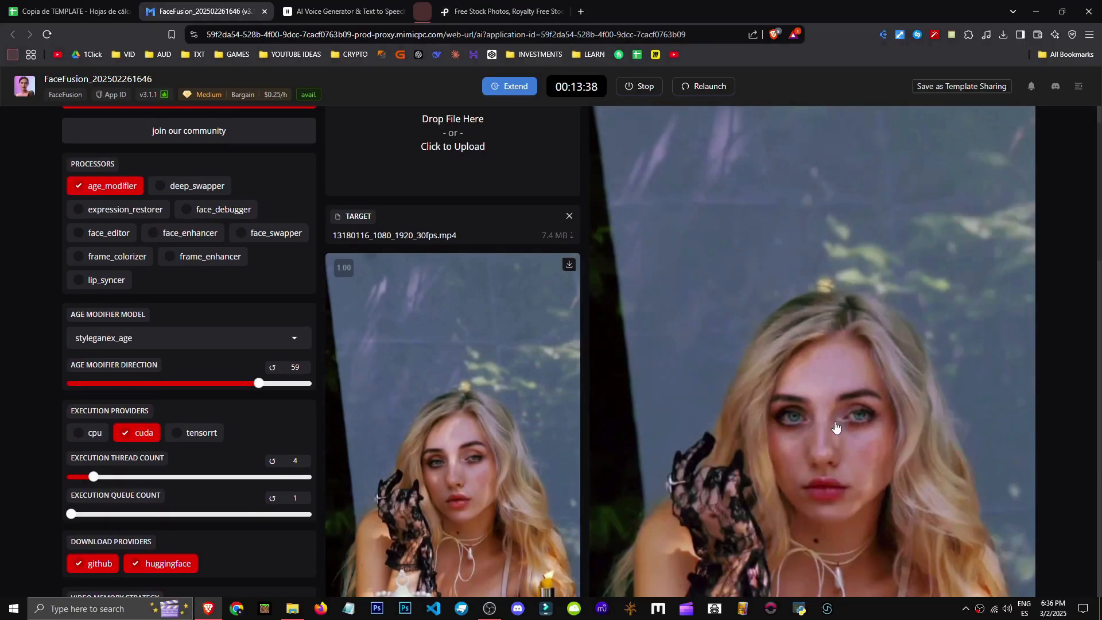
{"action": "scroll", "coordinate": [937, 471], "scroll_direction": "down", "scroll_amount": 5}
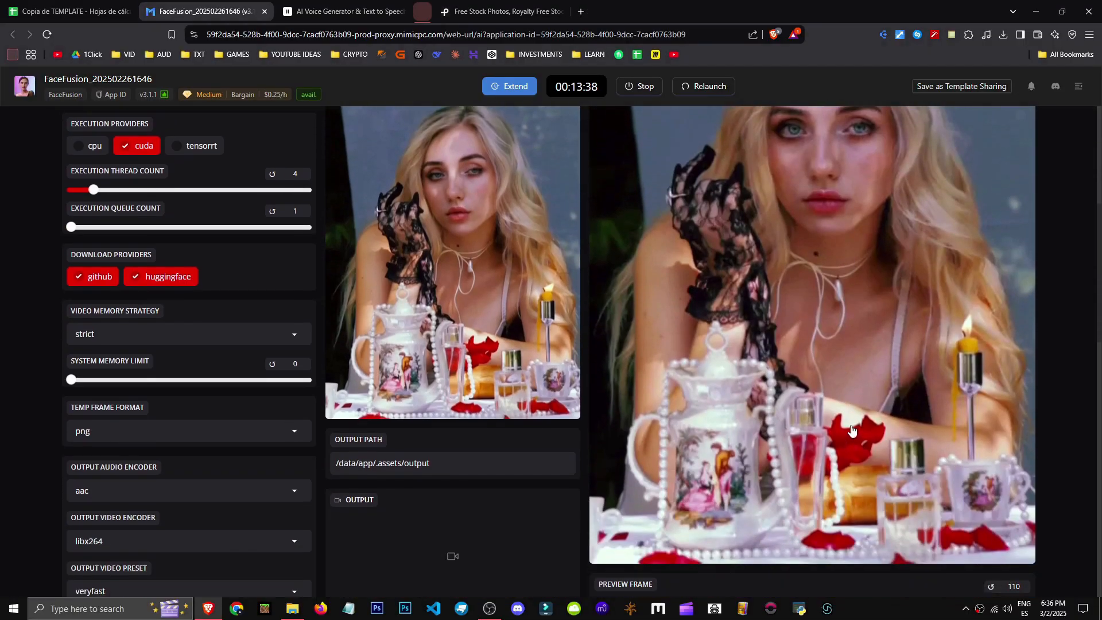
{"action": "scroll", "coordinate": [937, 470], "scroll_direction": "up", "scroll_amount": 3}
{"action": "scroll", "coordinate": [871, 443], "scroll_direction": "up", "scroll_amount": 2}
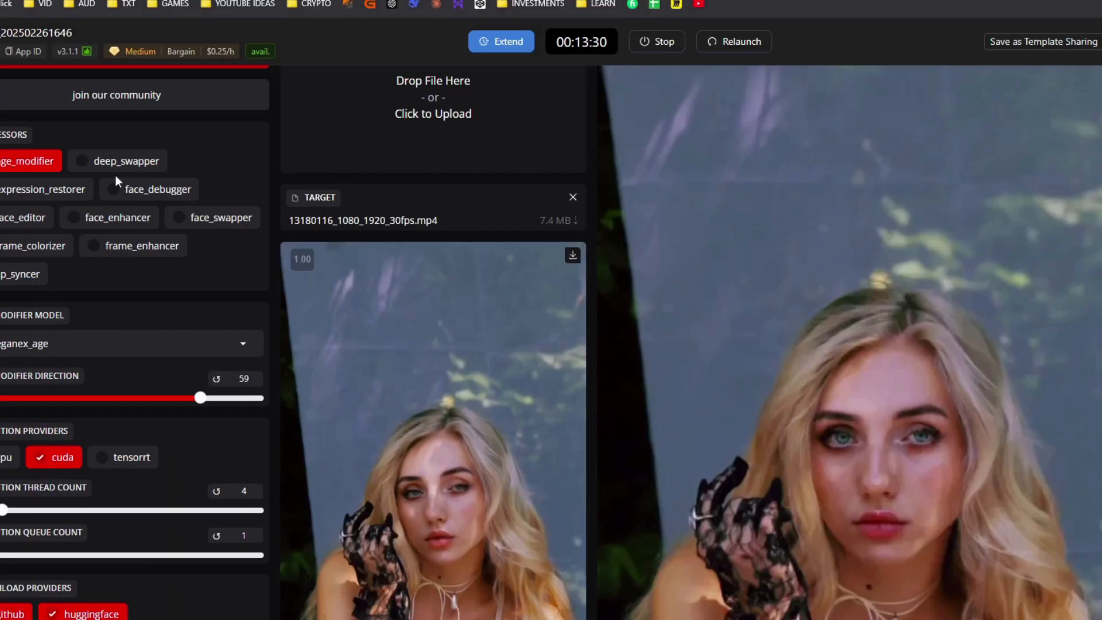
{"action": "left_click", "coordinate": [109, 164]}
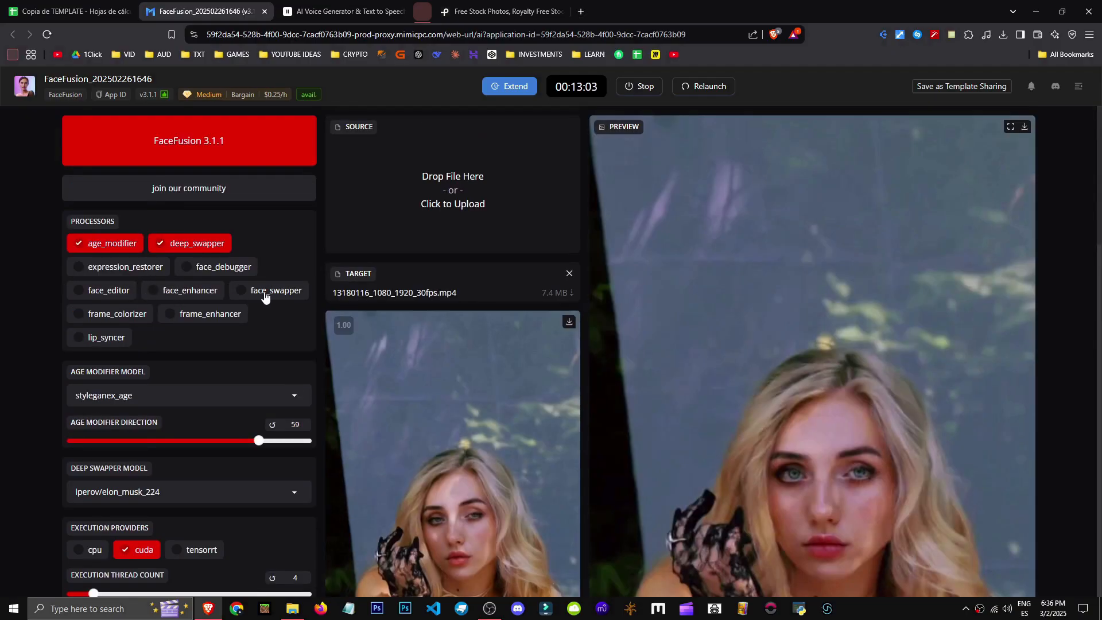
{"action": "left_click", "coordinate": [262, 296]}
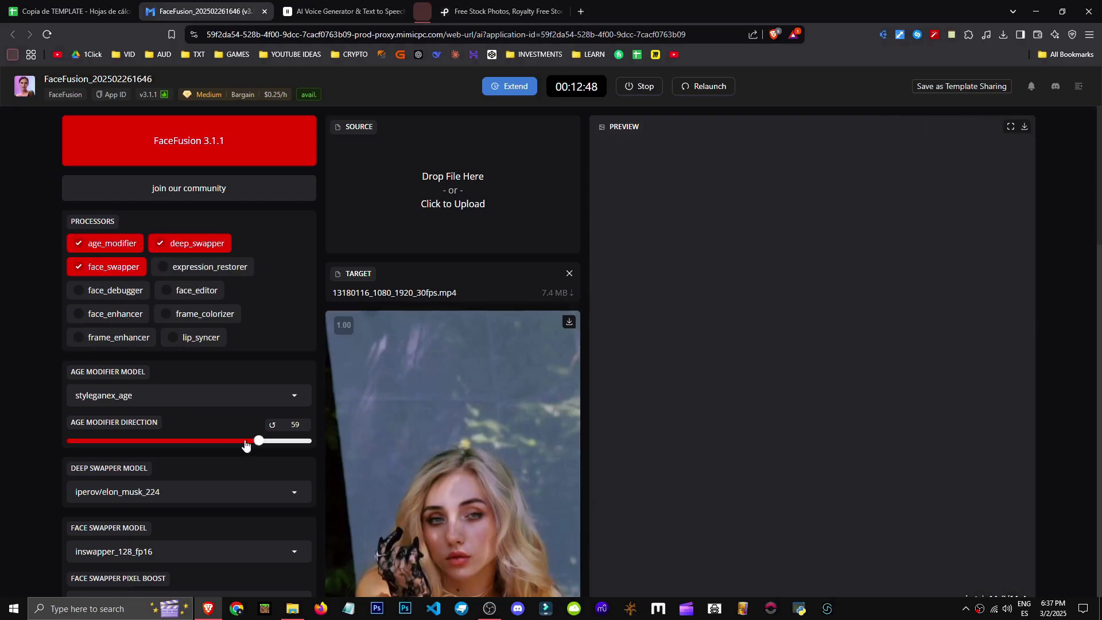
Set the age modifier direction to -100
{"action": "scroll", "coordinate": [269, 443], "scroll_direction": "down", "scroll_amount": 3}
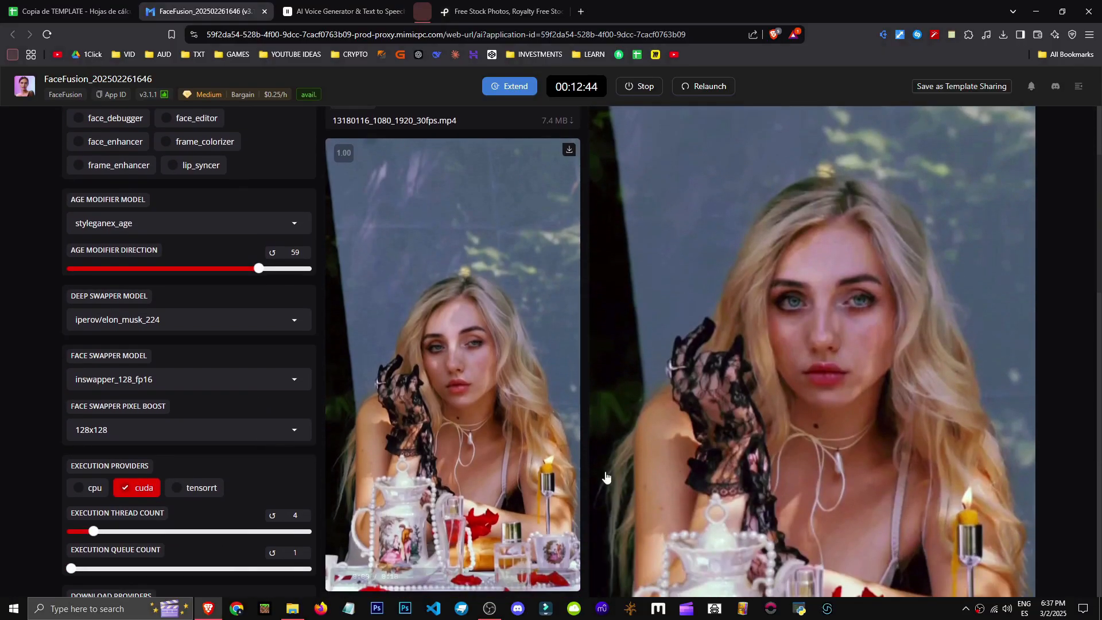
{"action": "scroll", "coordinate": [184, 461], "scroll_direction": "up", "scroll_amount": 1}
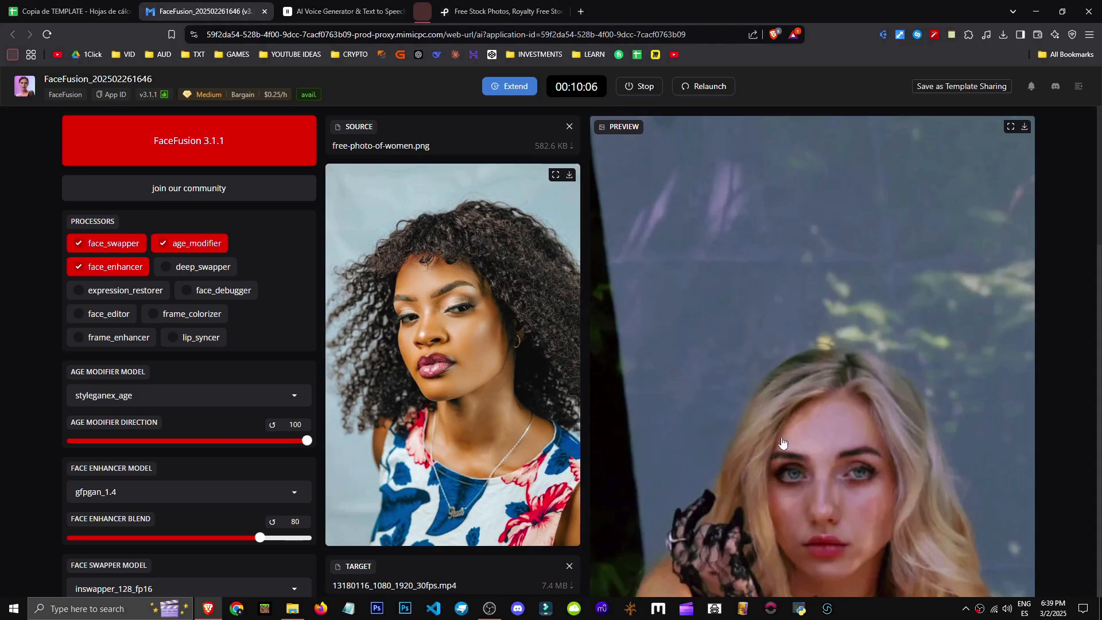
{"action": "scroll", "coordinate": [729, 426], "scroll_direction": "down", "scroll_amount": 4}
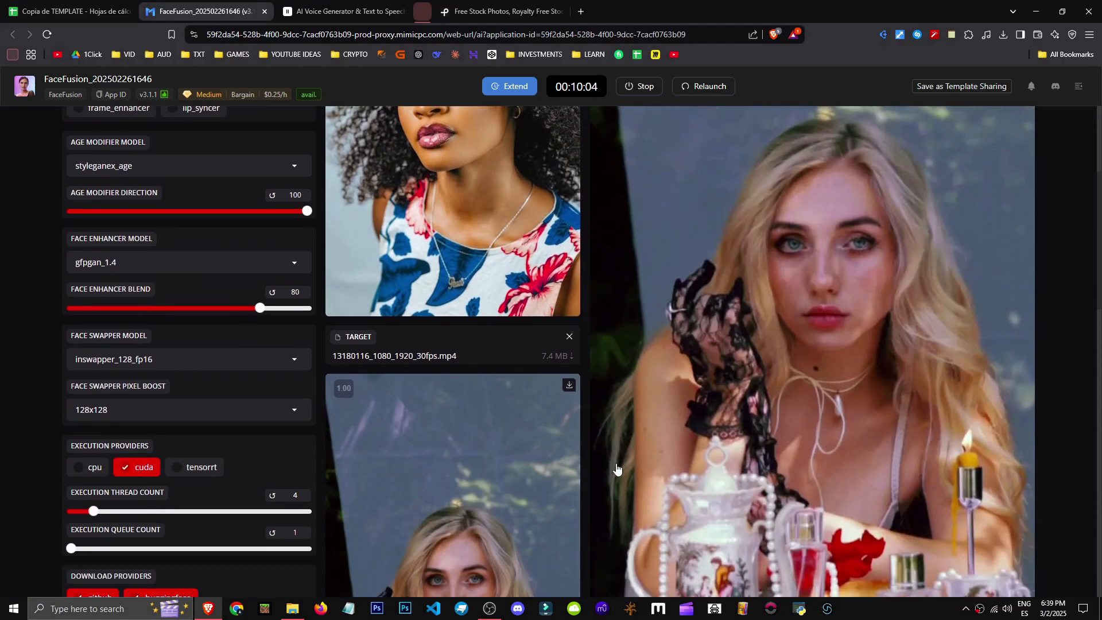
{"action": "scroll", "coordinate": [617, 470], "scroll_direction": "up", "scroll_amount": 3}
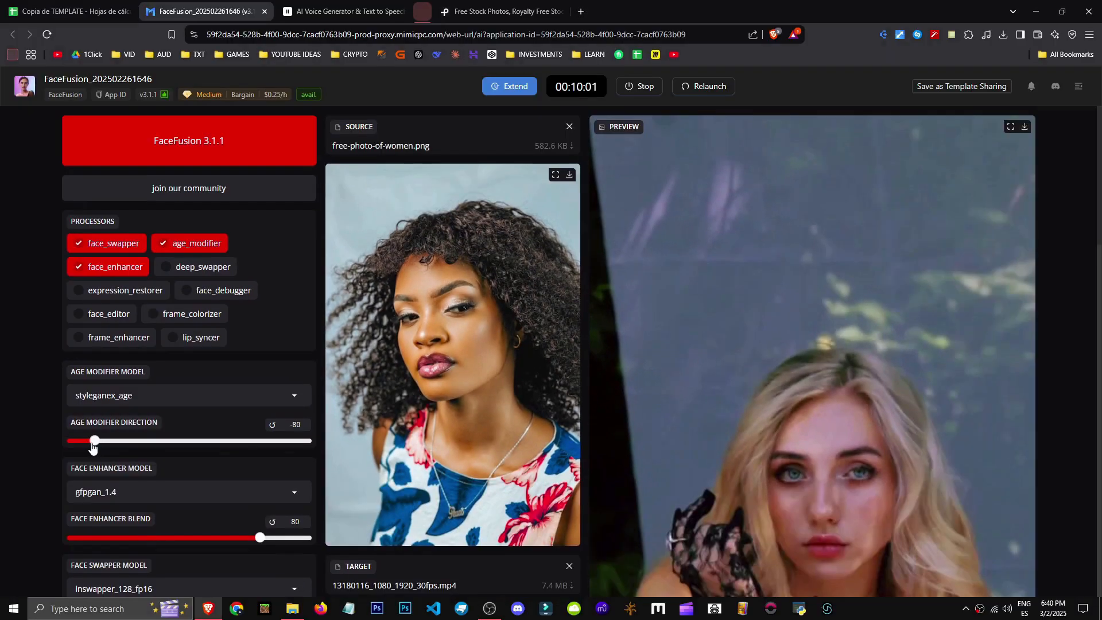
{"action": "left_click", "coordinate": [70, 439]}
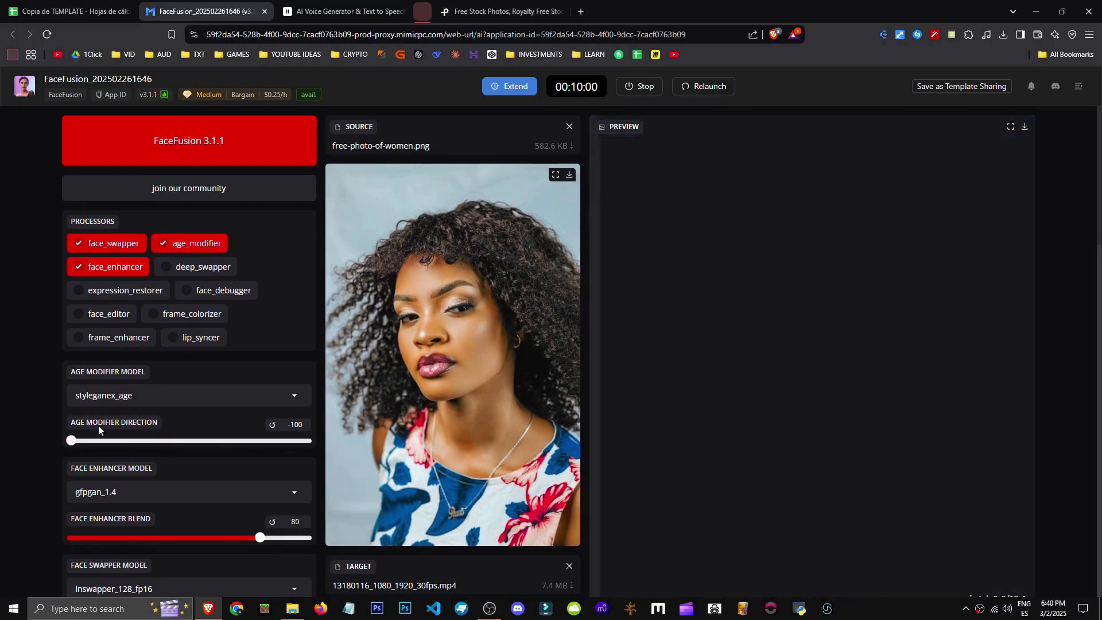
Examine the preview with the age modifier applied
{"action": "left_click", "coordinate": [159, 400]}
{"action": "left_click", "coordinate": [54, 404]}
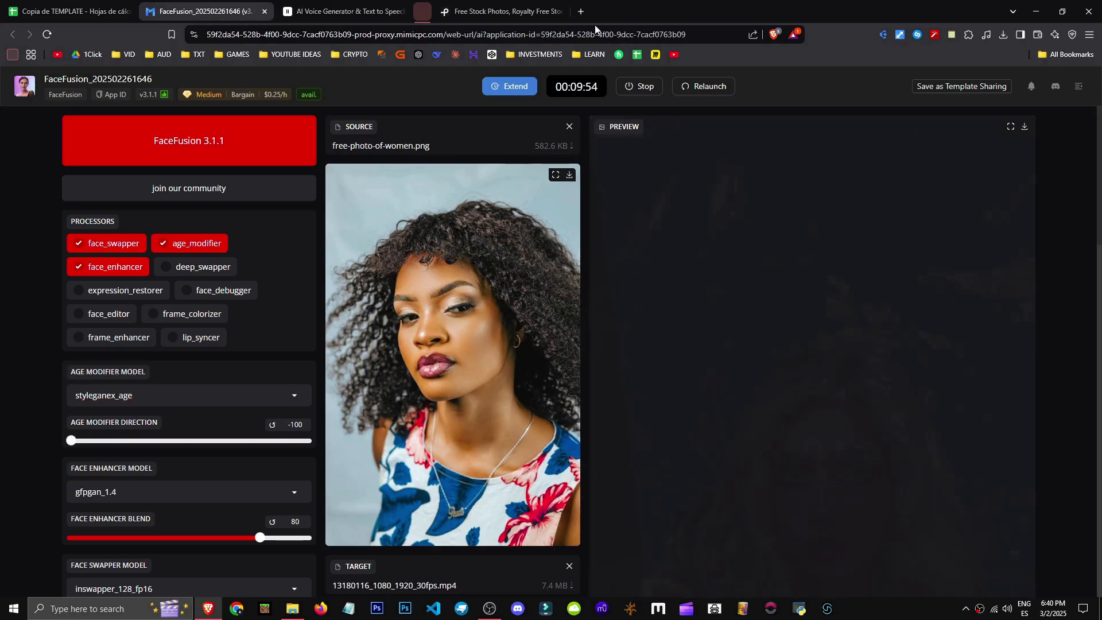
{"action": "scroll", "coordinate": [877, 388], "scroll_direction": "down", "scroll_amount": 3}
{"action": "scroll", "coordinate": [903, 409], "scroll_direction": "up", "scroll_amount": 2}
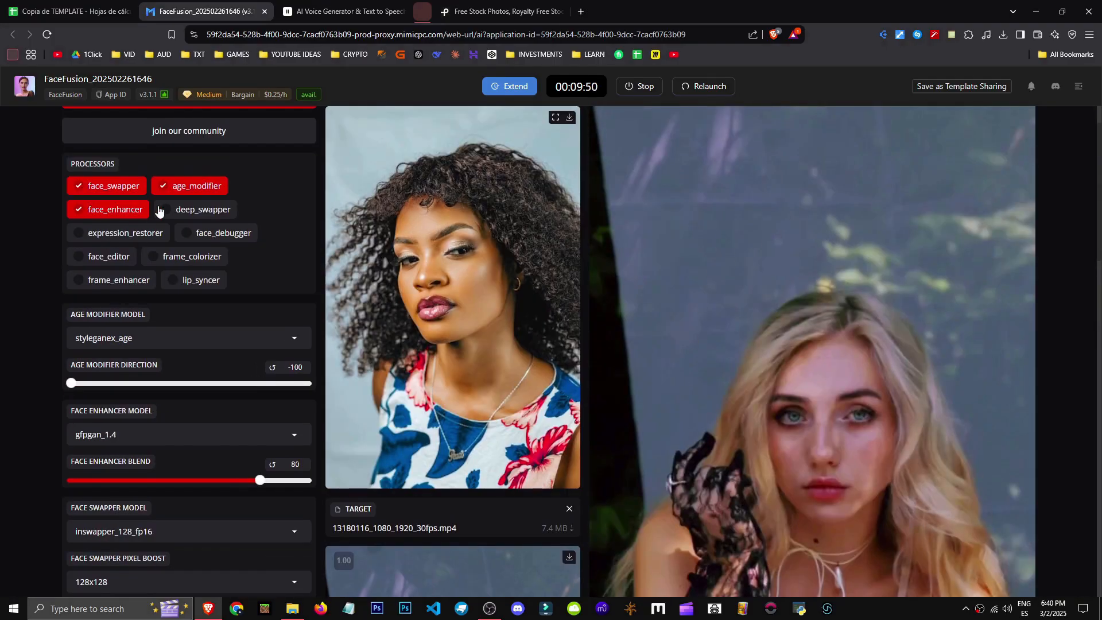
{"action": "scroll", "coordinate": [895, 320], "scroll_direction": "down", "scroll_amount": 3}
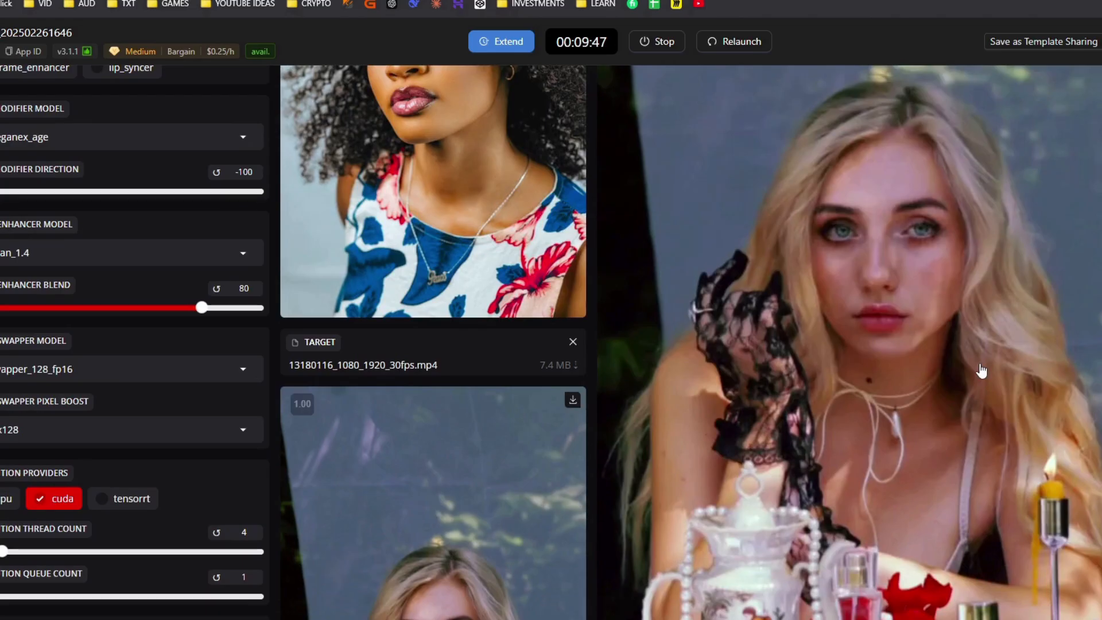
{"action": "scroll", "coordinate": [458, 278], "scroll_direction": "down", "scroll_amount": 12}
{"action": "scroll", "coordinate": [684, 377], "scroll_direction": "up", "scroll_amount": 7}
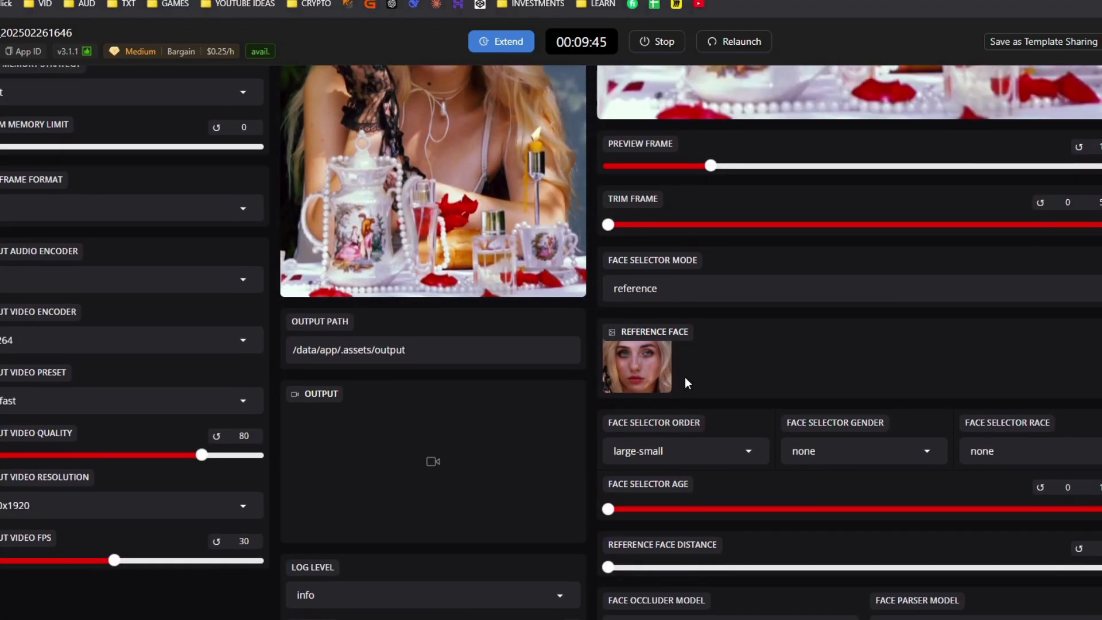
{"action": "scroll", "coordinate": [719, 338], "scroll_direction": "up", "scroll_amount": 7}
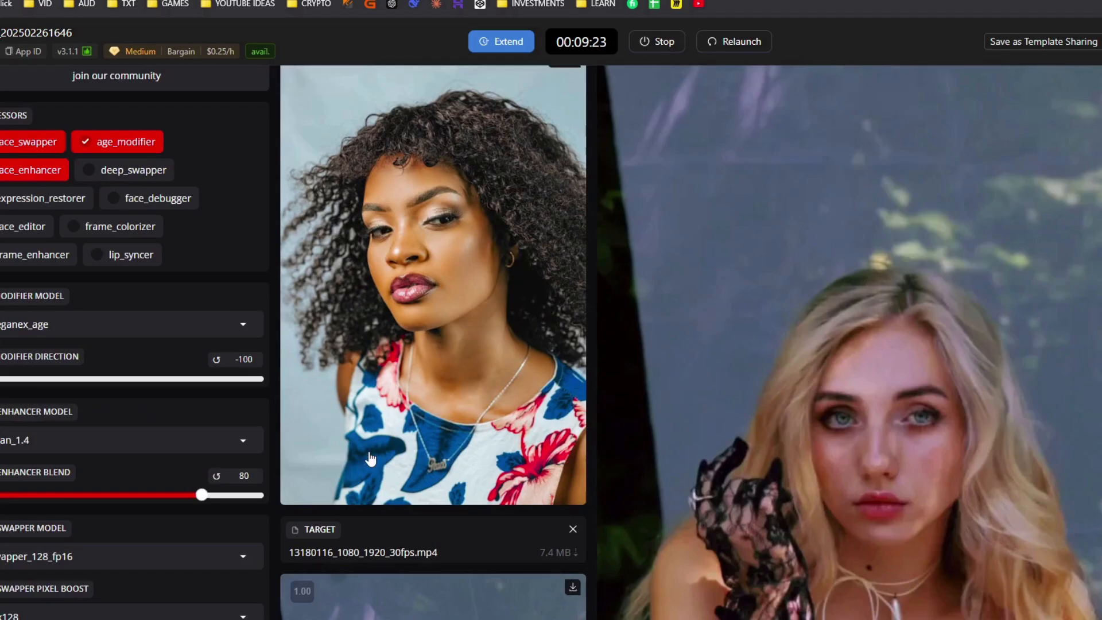
Scroll to the output settings and review the output audio and video encoder options without changing them
{"action": "scroll", "coordinate": [334, 336], "scroll_direction": "down", "scroll_amount": 2}
{"action": "scroll", "coordinate": [56, 345], "scroll_direction": "down", "scroll_amount": 8}
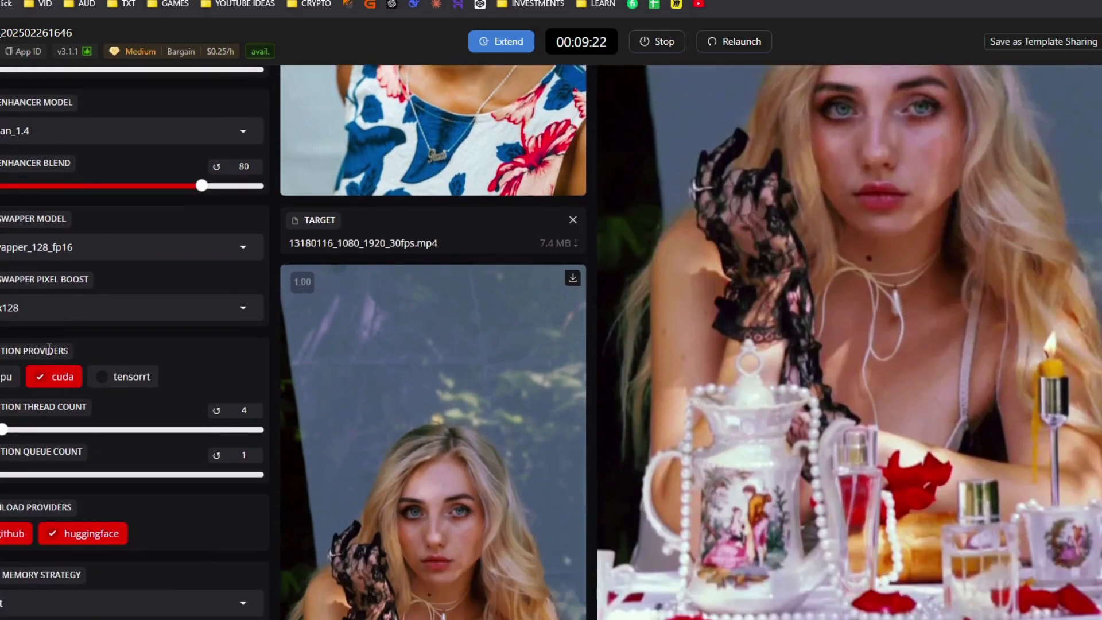
{"action": "scroll", "coordinate": [9, 351], "scroll_direction": "down", "scroll_amount": 1}
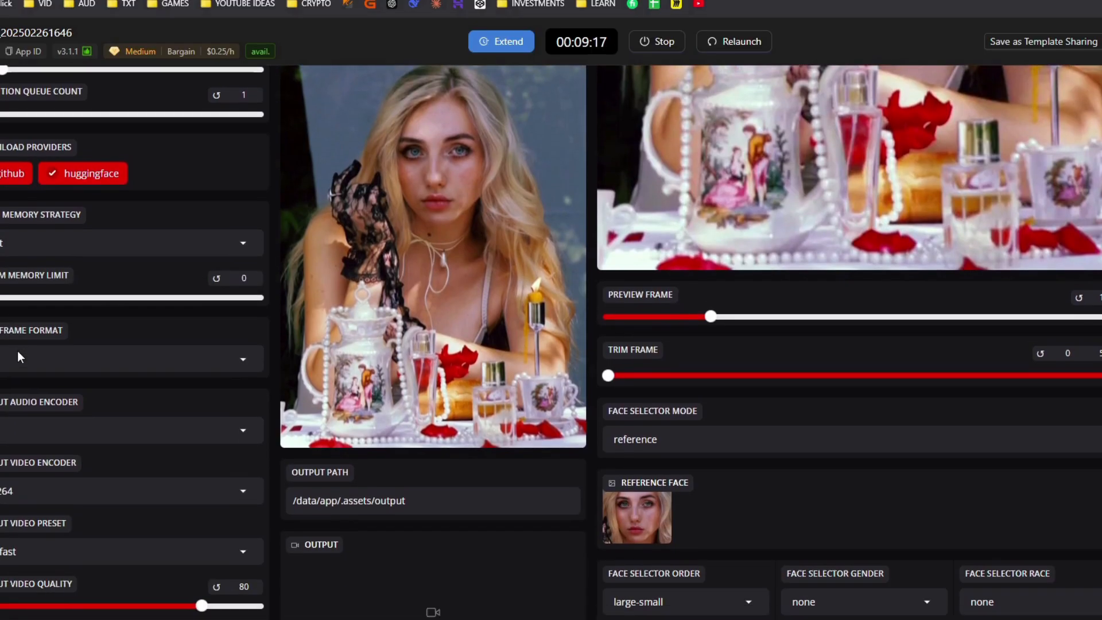
{"action": "scroll", "coordinate": [63, 357], "scroll_direction": "down", "scroll_amount": 2}
{"action": "left_click", "coordinate": [124, 367]}
{"action": "left_click", "coordinate": [78, 418]}
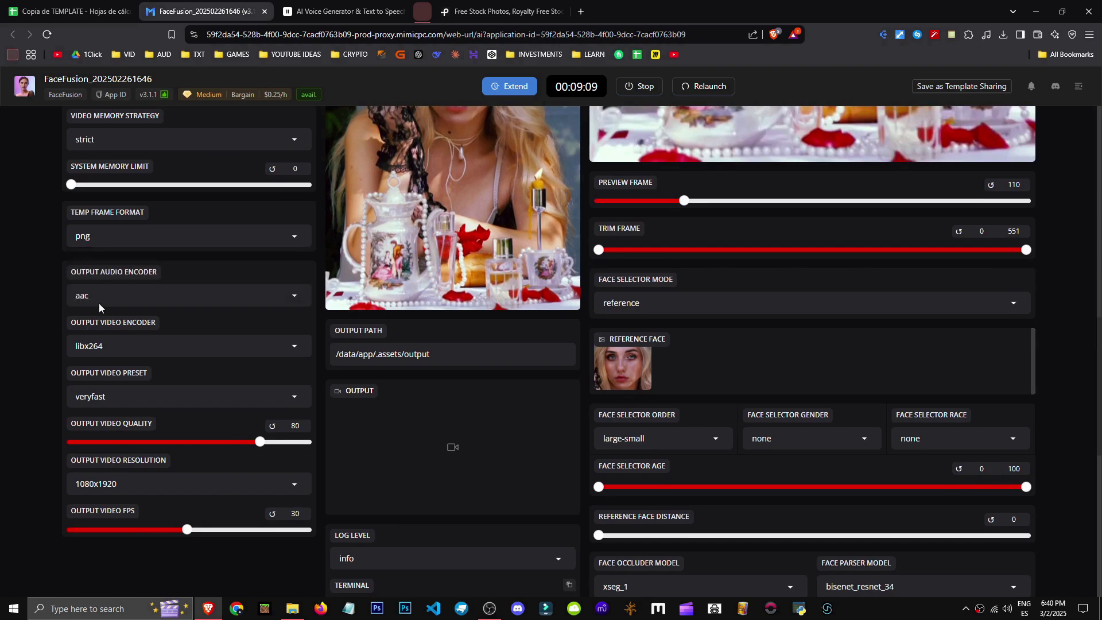
{"action": "left_click", "coordinate": [172, 295]}
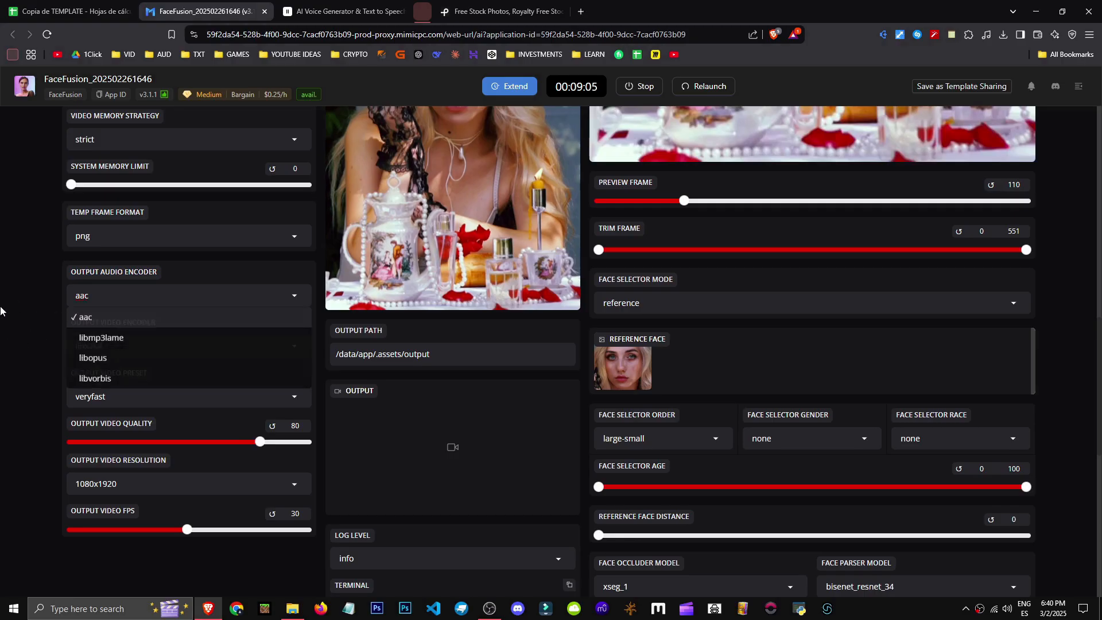
{"action": "left_click", "coordinate": [33, 318]}
{"action": "left_click", "coordinate": [92, 346]}
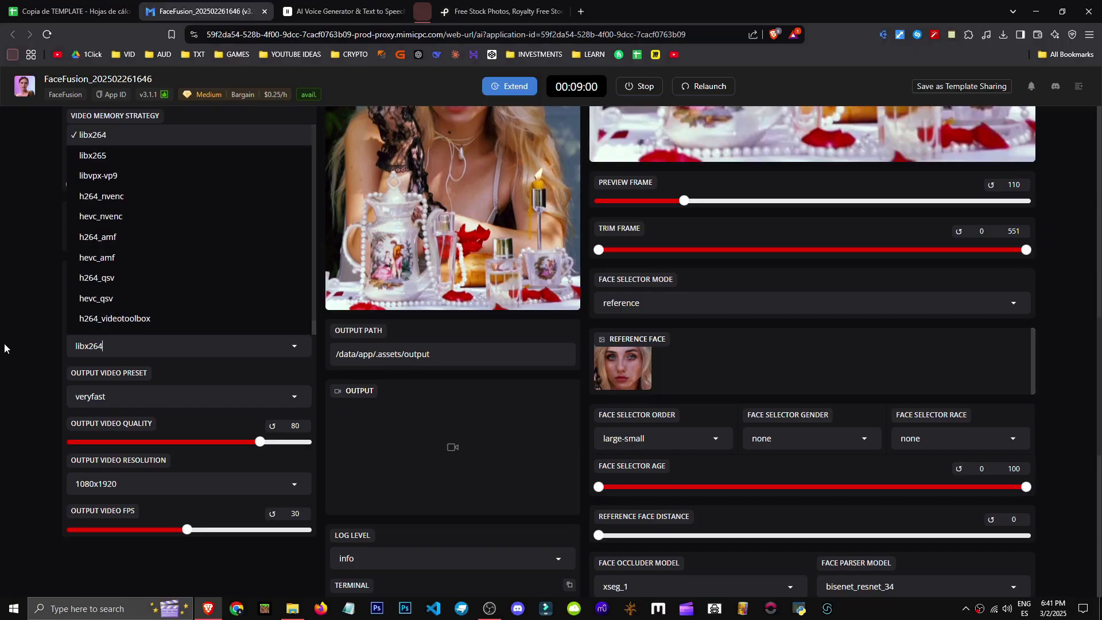
{"action": "left_click", "coordinate": [1, 414]}
{"action": "left_click", "coordinate": [178, 292]}
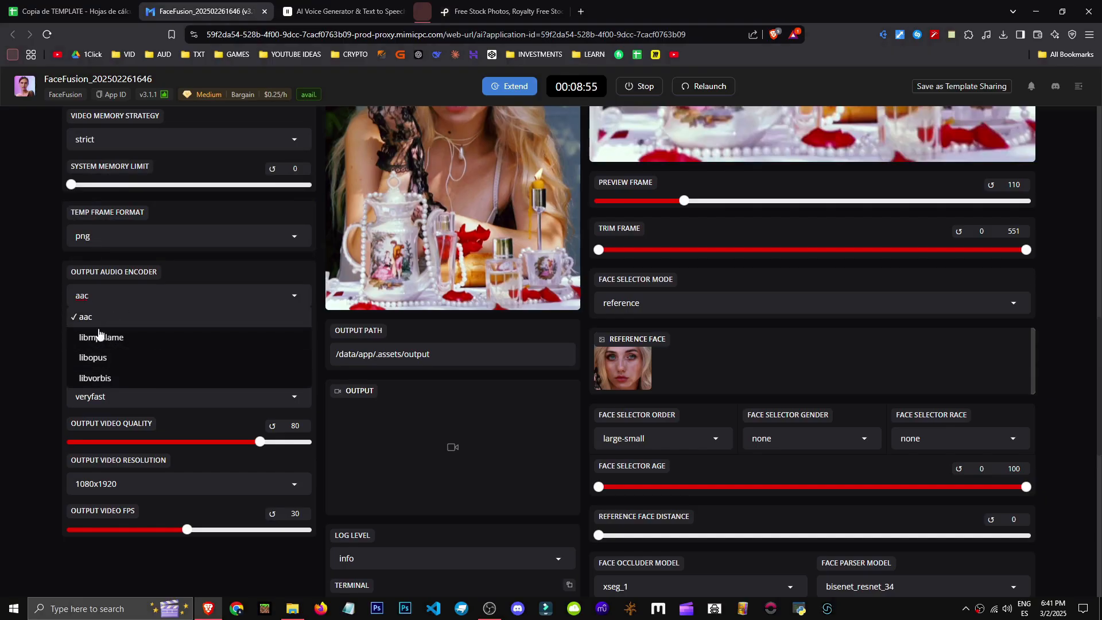
{"action": "left_click", "coordinate": [10, 326]}
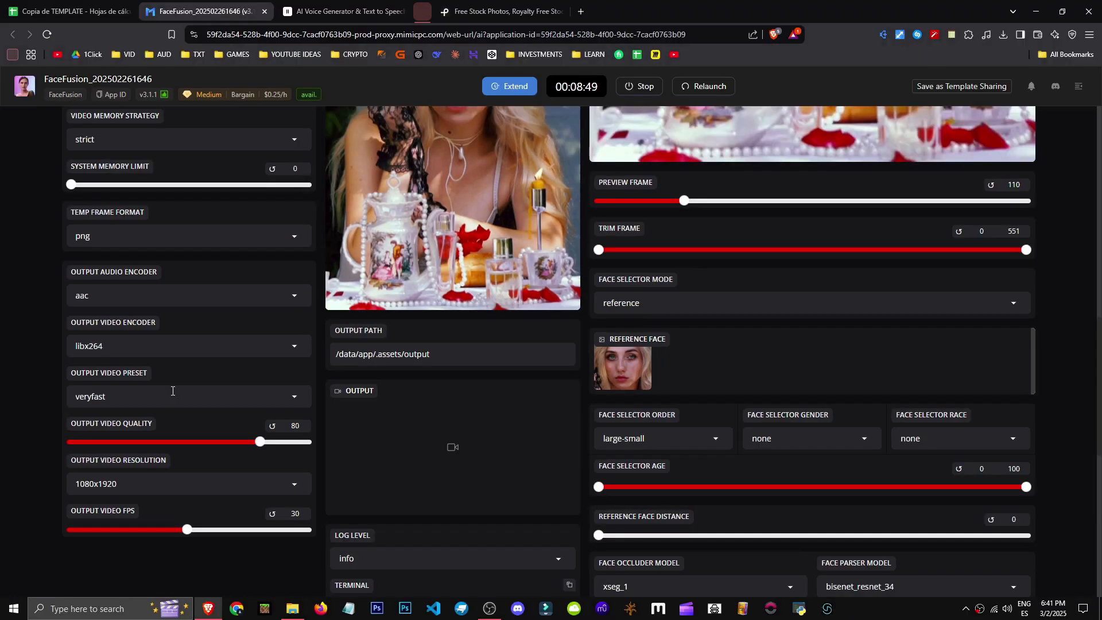
Set the output video preset to ultrafast
{"action": "left_click", "coordinate": [99, 411]}
{"action": "left_click", "coordinate": [112, 413]}
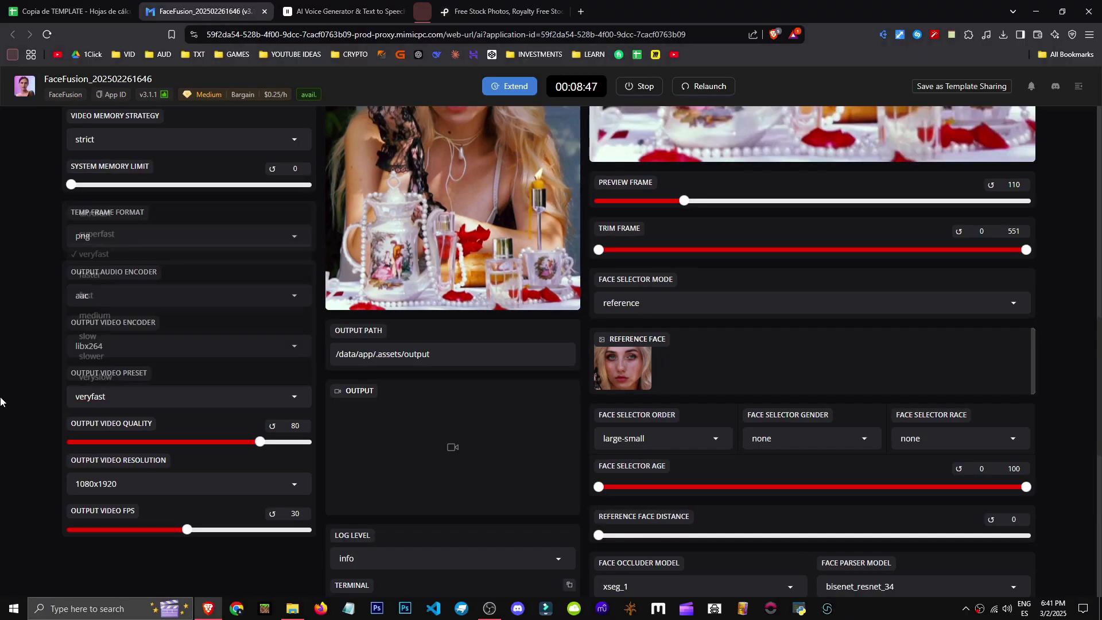
{"action": "left_click", "coordinate": [187, 398]}
{"action": "left_click", "coordinate": [168, 218]}
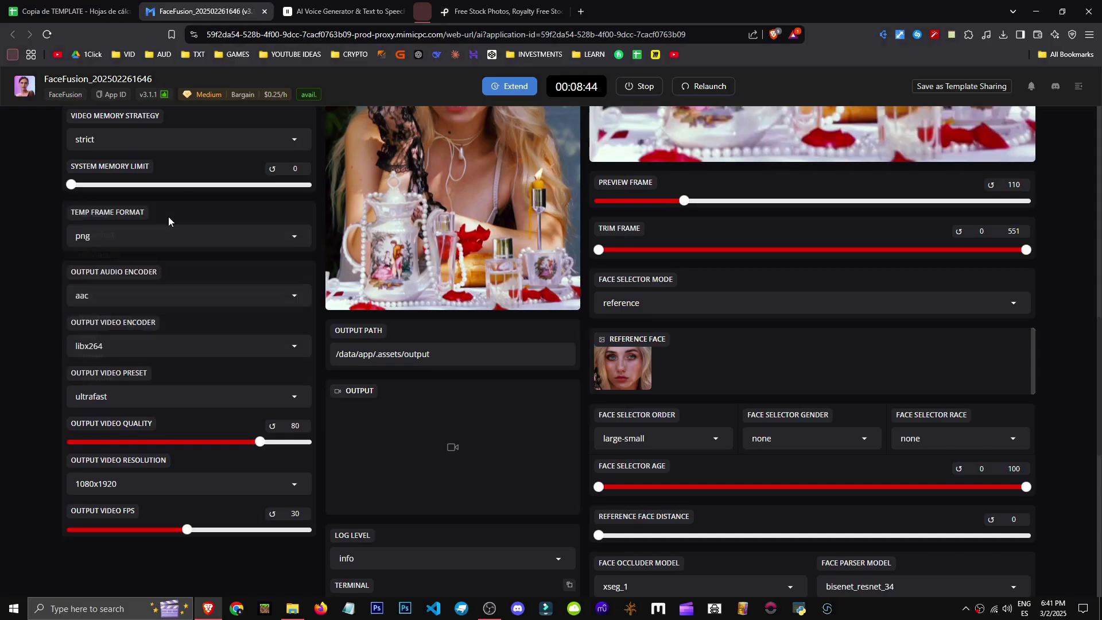
Set the output video quality to 100 and raise the output video FPS slider
{"action": "scroll", "coordinate": [518, 522], "scroll_direction": "up", "scroll_amount": 6}
{"action": "scroll", "coordinate": [518, 526], "scroll_direction": "down", "scroll_amount": 8}
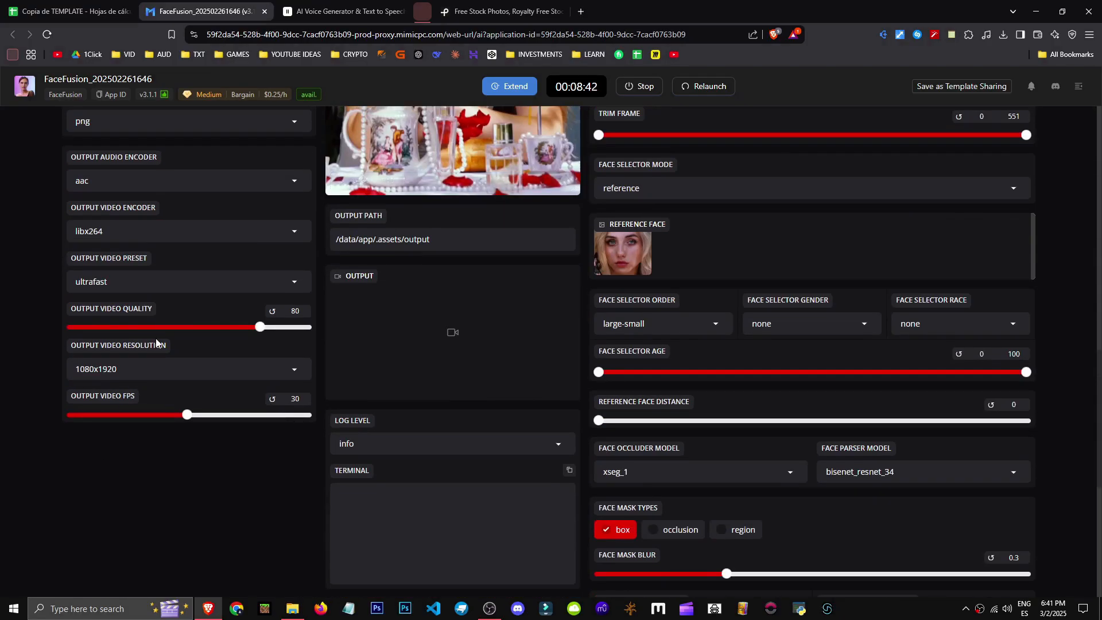
{"action": "left_click", "coordinate": [150, 370]}
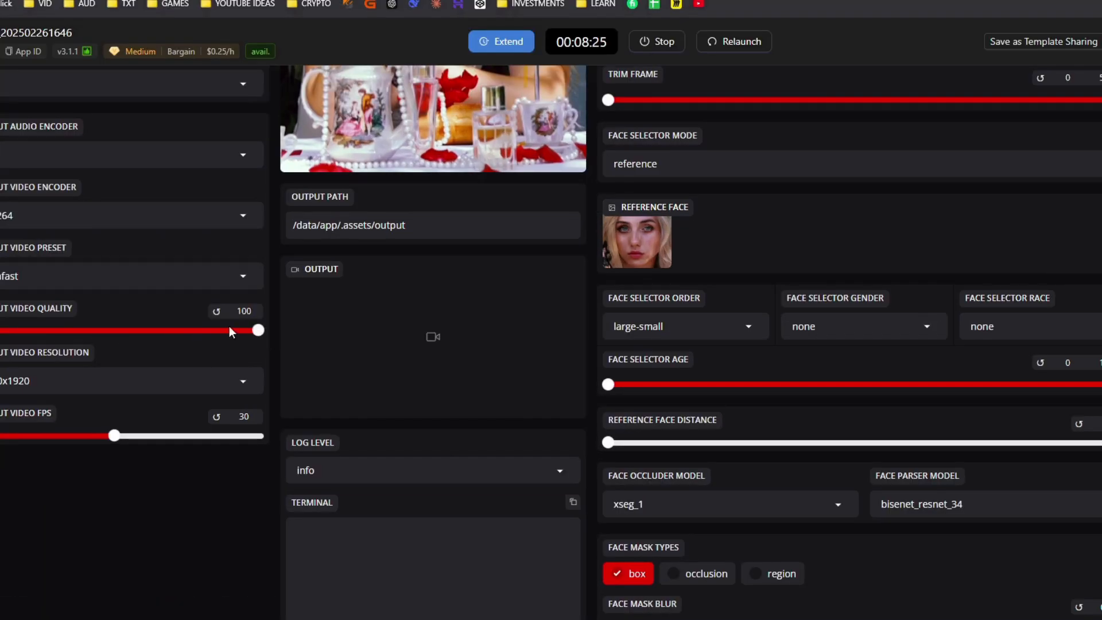
{"action": "left_click_drag", "start_coordinate": [229, 327], "coordinate": [136, 340]}
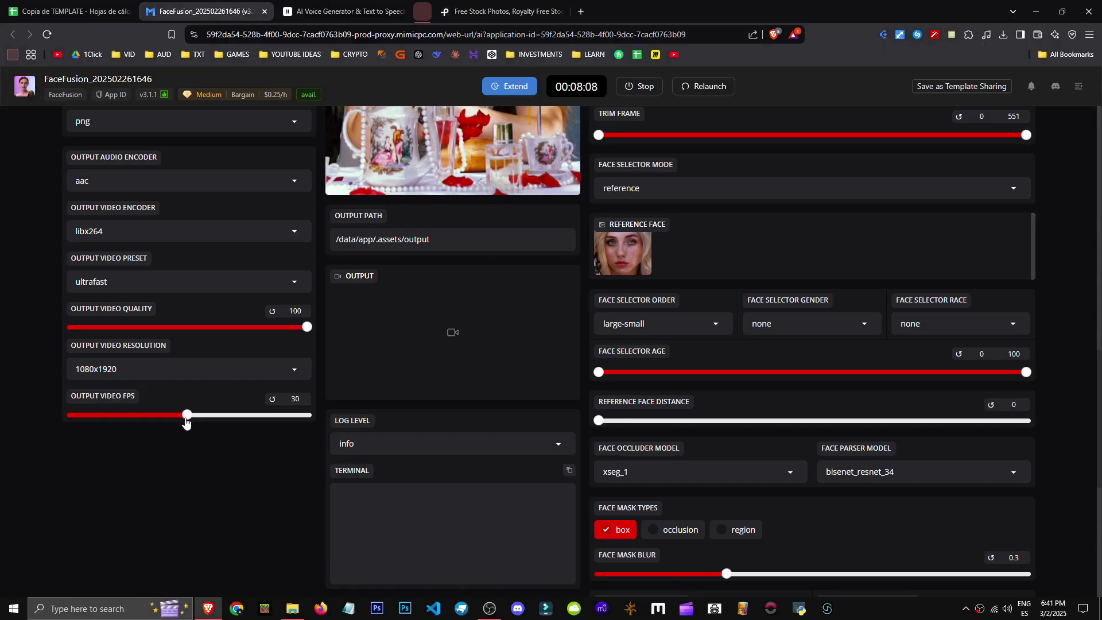
{"action": "left_click_drag", "start_coordinate": [186, 420], "coordinate": [253, 423]}
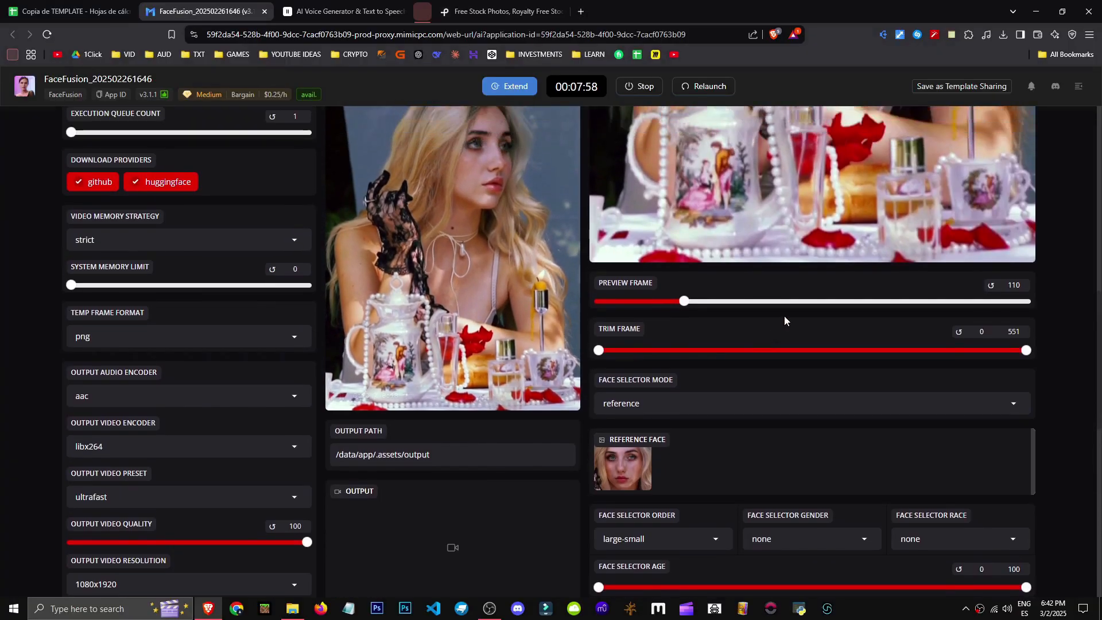
{"action": "scroll", "coordinate": [783, 316], "scroll_direction": "up", "scroll_amount": 6}
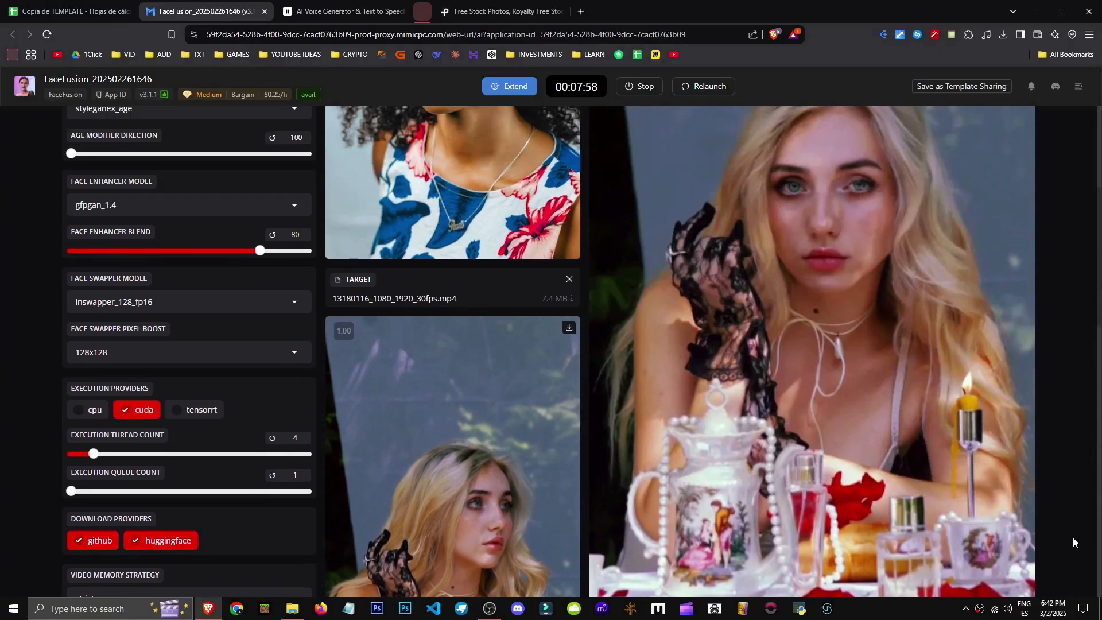